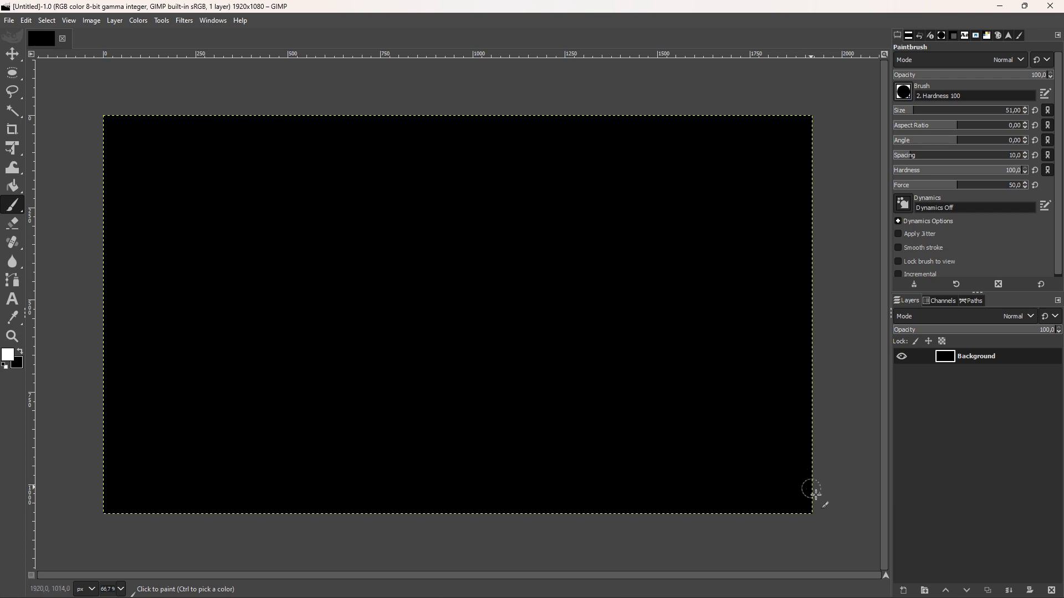
Add a transparent-fill layer named 'ondas' above the black Background layer
{"action": "left_click", "coordinate": [903, 591]}
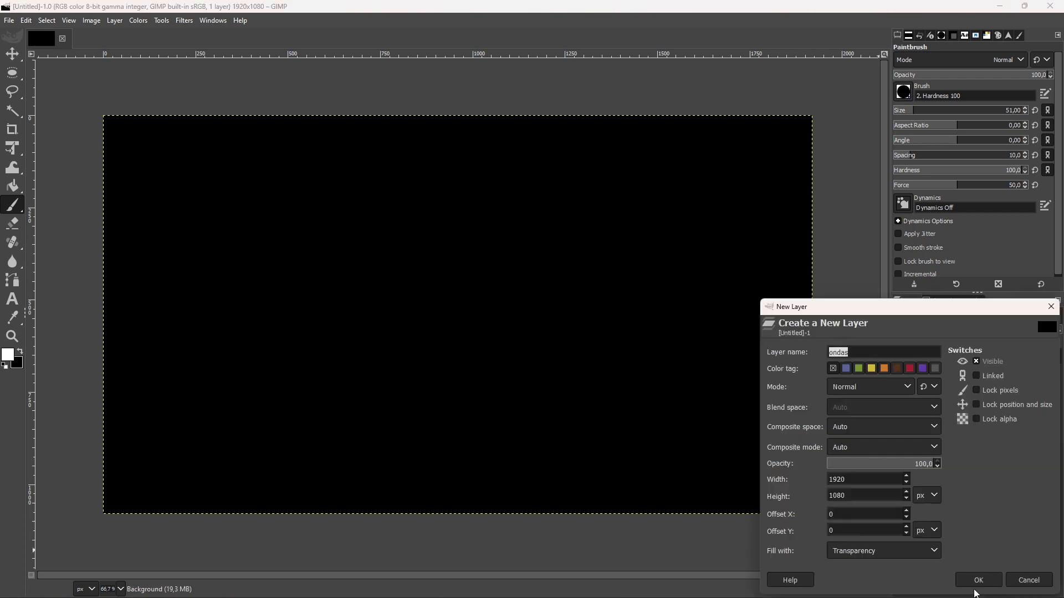
{"action": "left_click", "coordinate": [978, 580]}
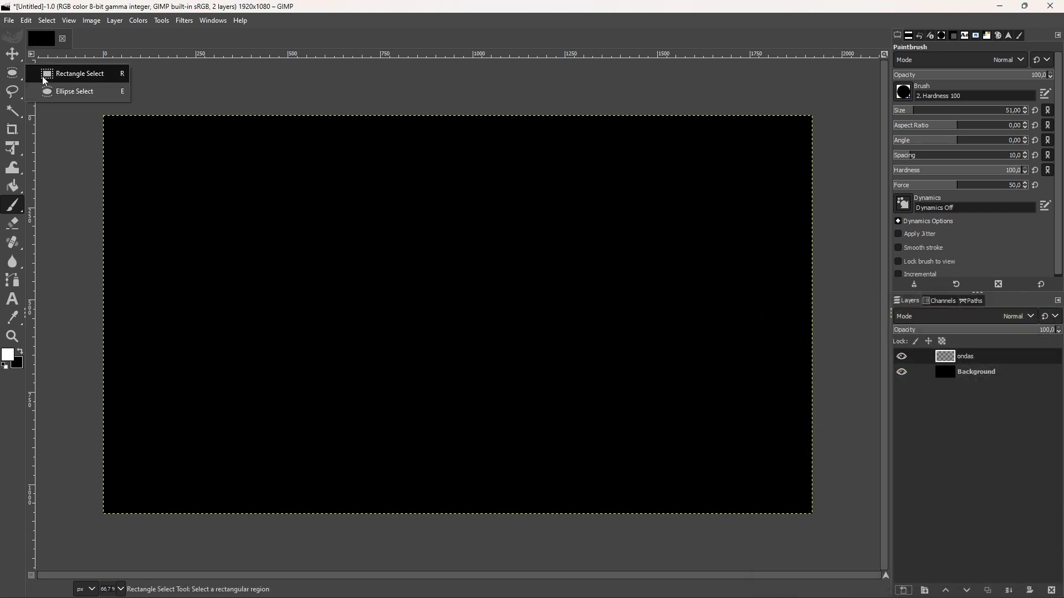
Fill a rectangle selection in the upper-left canvas with white
{"action": "left_click", "coordinate": [47, 74]}
{"action": "left_click_drag", "start_coordinate": [175, 177], "coordinate": [348, 310]}
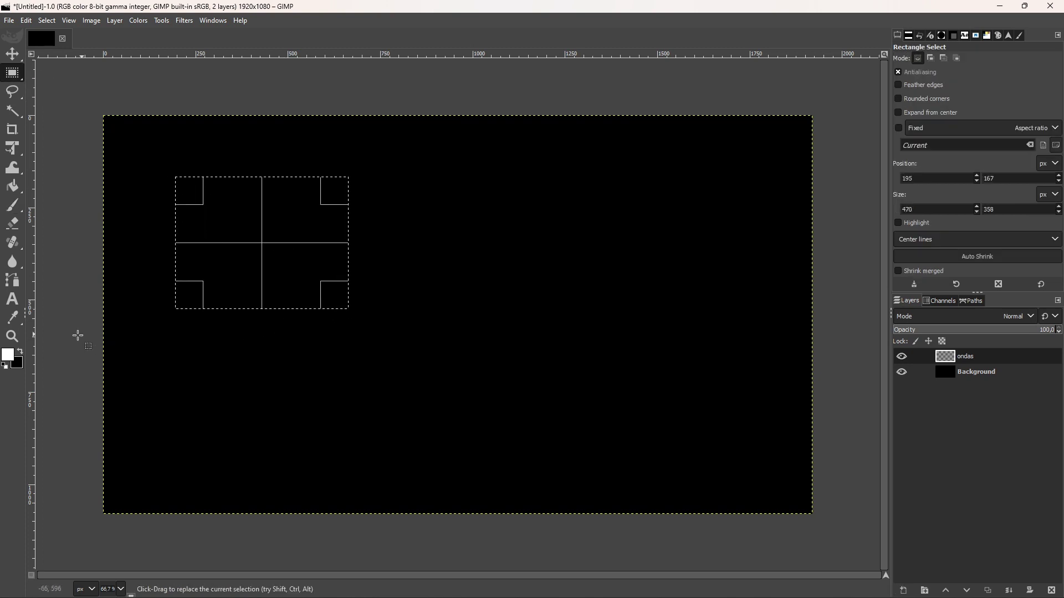
{"action": "left_click_drag", "start_coordinate": [12, 359], "coordinate": [250, 288]}
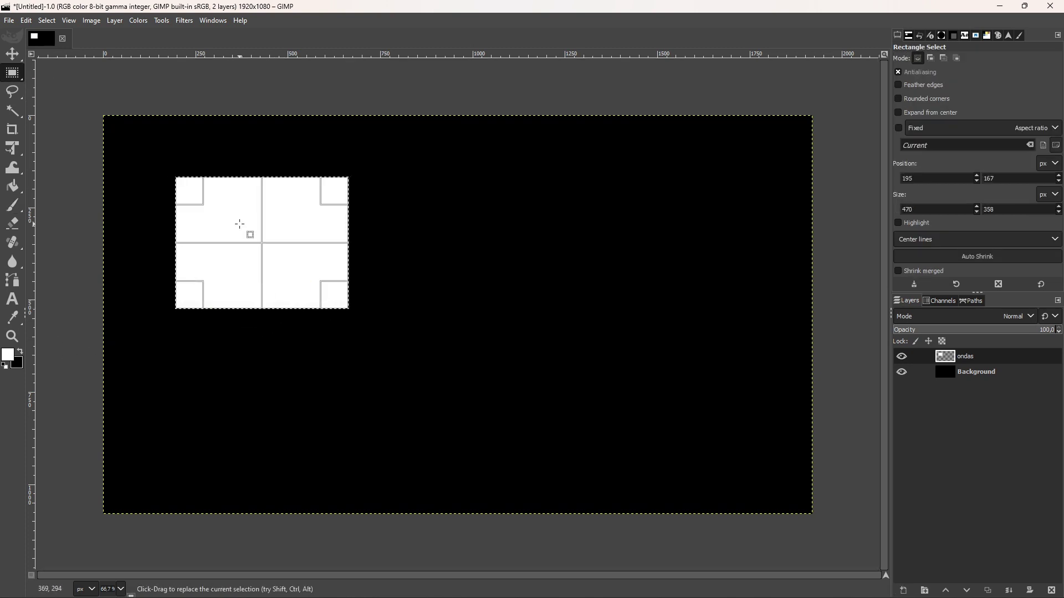
Fill a circular selection near the canvas centre with white, then deselect
{"action": "left_click_drag", "start_coordinate": [13, 73], "coordinate": [61, 91]}
{"action": "left_click_drag", "start_coordinate": [442, 201], "coordinate": [592, 354]}
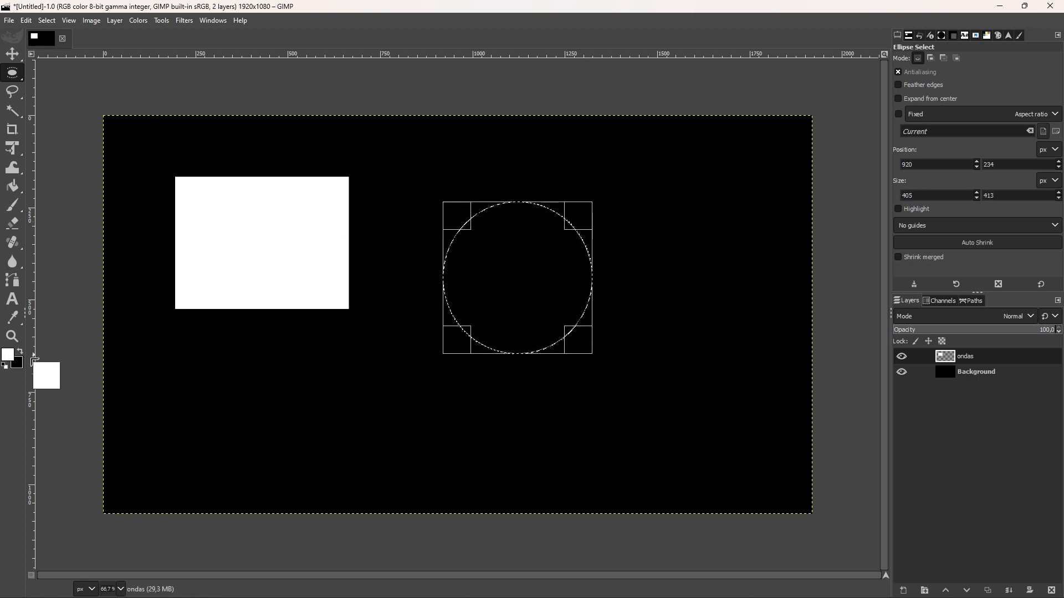
{"action": "key", "text": "ctrl+comma"}
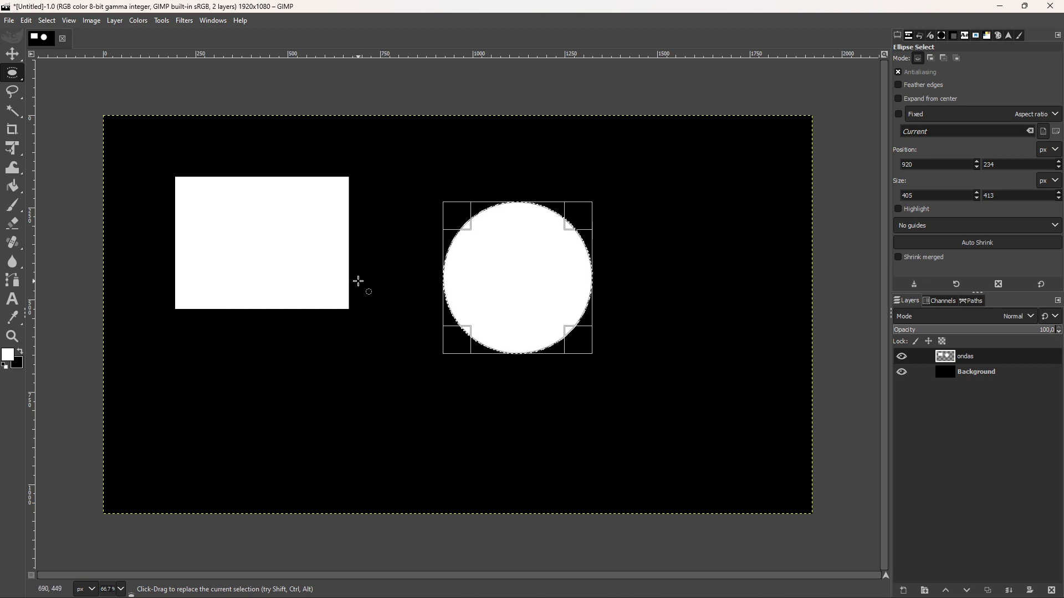
{"action": "key", "text": "ctrl+shift+a"}
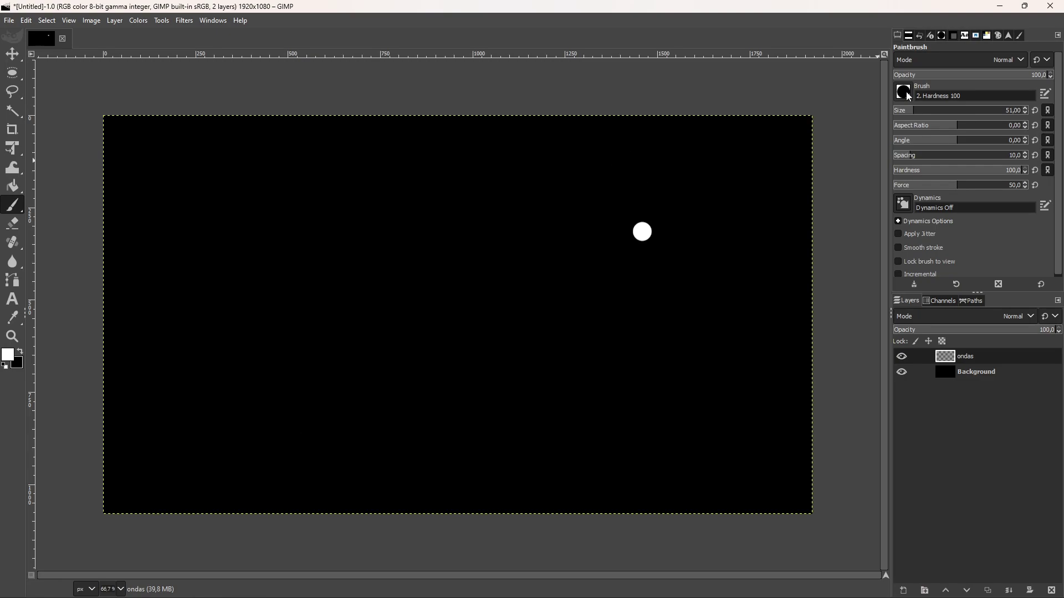
Choose the 2. Star brush, stamp eight test stars, then undo them all
{"action": "left_click", "coordinate": [904, 92]}
{"action": "left_click", "coordinate": [901, 139]}
{"action": "left_click", "coordinate": [670, 185]}
{"action": "left_click", "coordinate": [676, 286]}
{"action": "left_click", "coordinate": [601, 279]}
{"action": "left_click", "coordinate": [583, 195]}
{"action": "left_click", "coordinate": [720, 225]}
{"action": "left_click", "coordinate": [515, 308]}
{"action": "left_click", "coordinate": [520, 198]}
{"action": "left_click", "coordinate": [668, 152]}
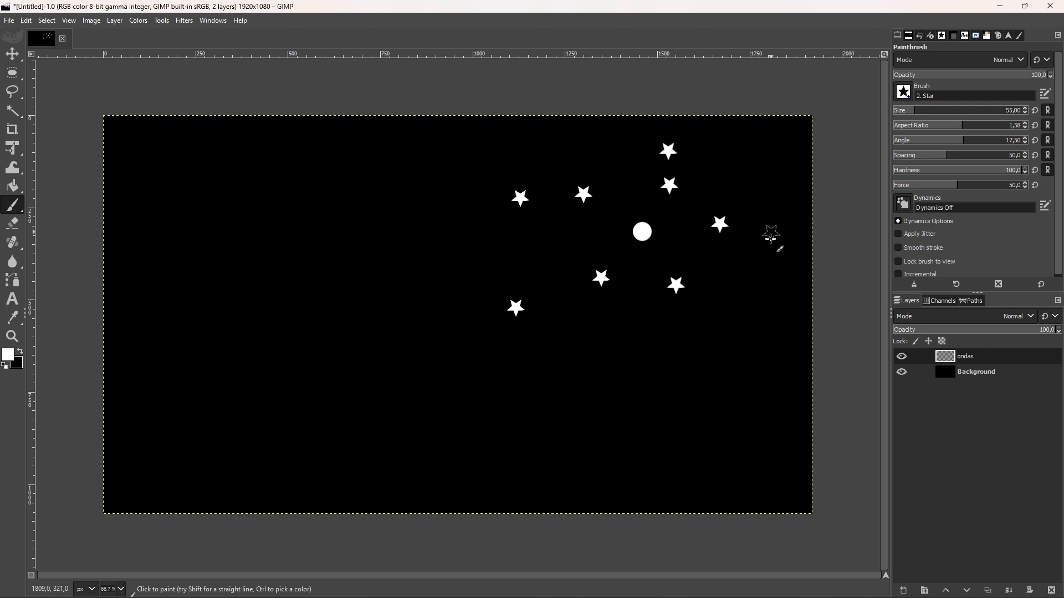
{"action": "key", "text": "ctrl+z"}
{"action": "key", "text": "ctrl+z"}
{"action": "key", "text": "ctrl+z"}
{"action": "key", "text": "ctrl+z"}
{"action": "key", "text": "ctrl+z"}
{"action": "key", "text": "ctrl+z"}
{"action": "key", "text": "ctrl+z"}
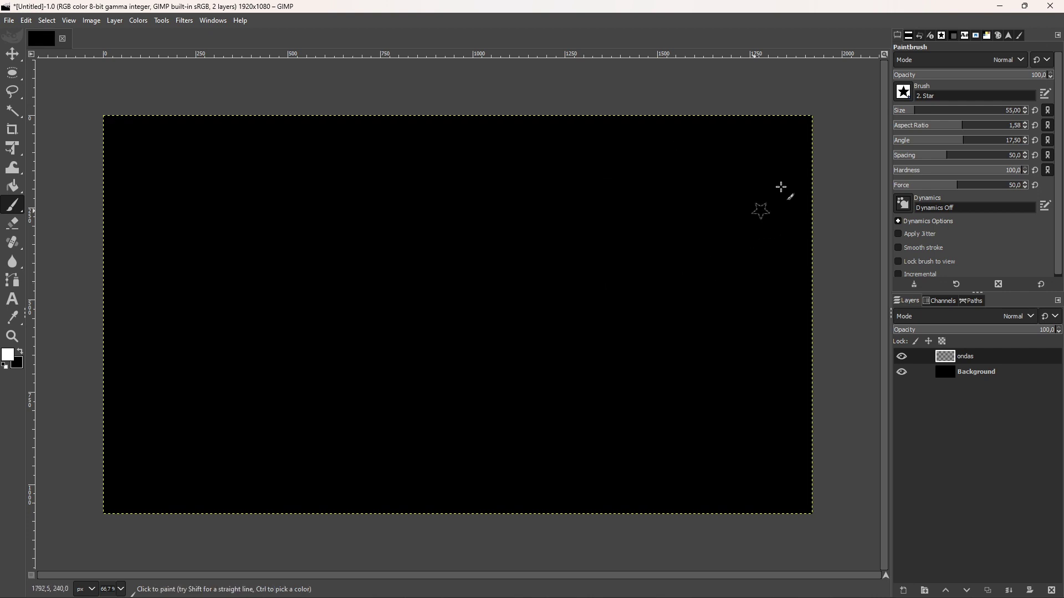
{"action": "left_click", "coordinate": [902, 91]}
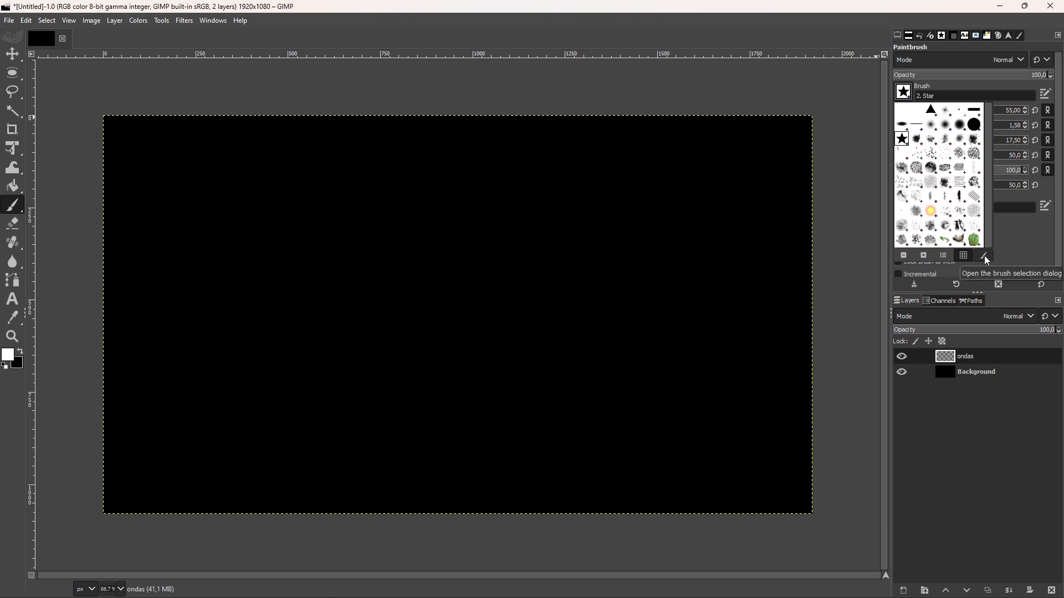
Dock the Brushes dialog, filter it to the Sketch tag and choose Charcoal 02
{"action": "left_click", "coordinate": [986, 256]}
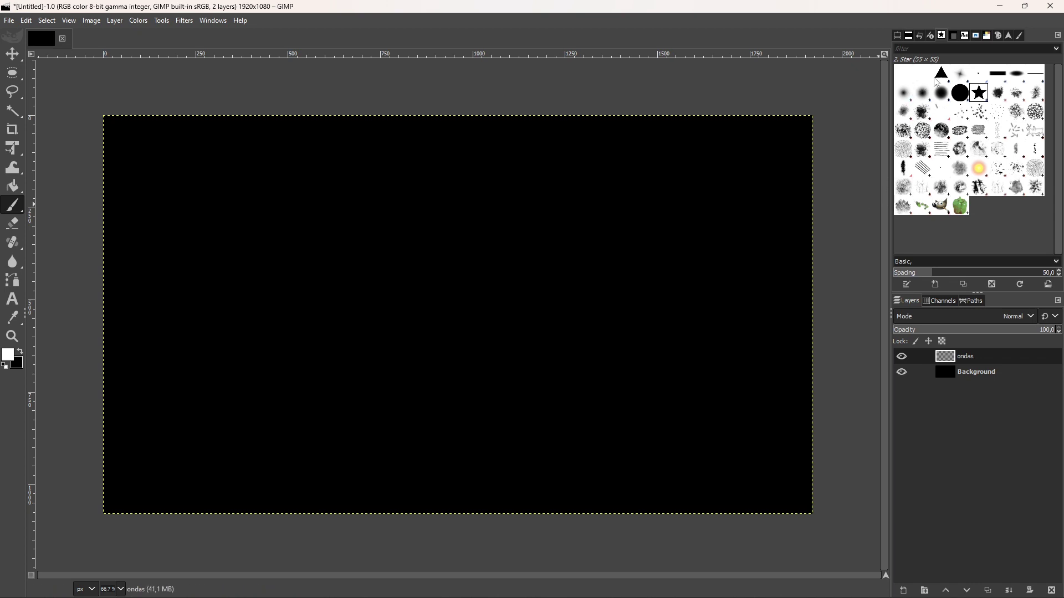
{"action": "left_click", "coordinate": [903, 168]}
{"action": "left_click", "coordinate": [981, 132]}
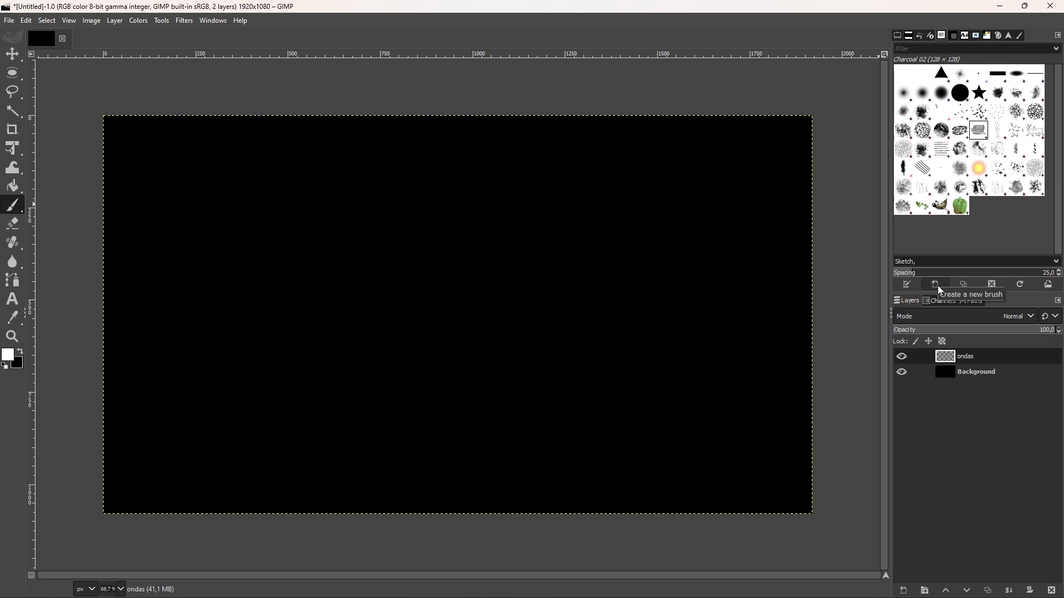
Create a new parametric brush with radius 95.7 and hardness 1.00
{"action": "left_click", "coordinate": [938, 285]}
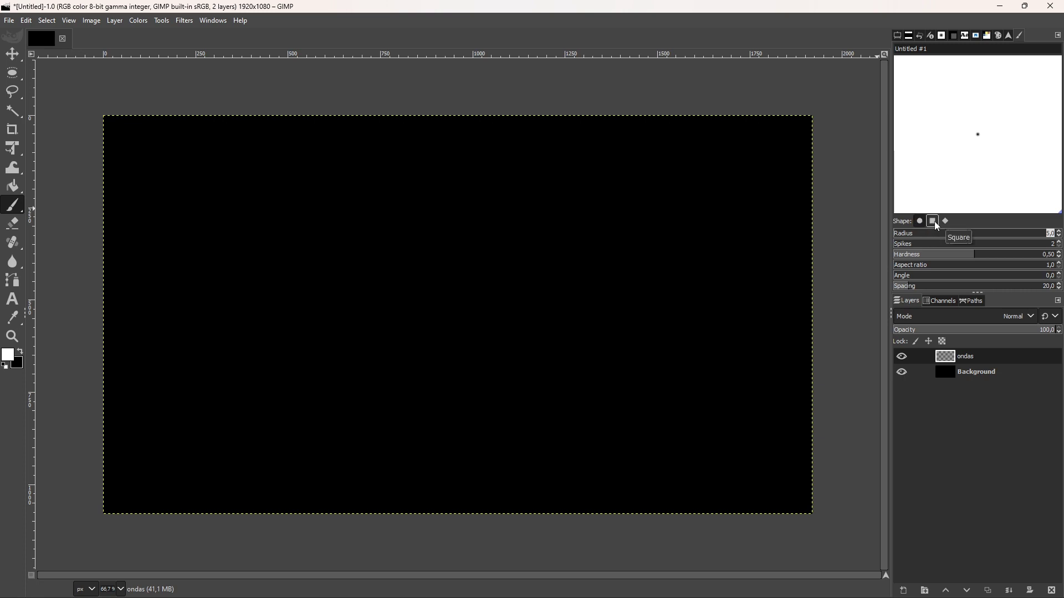
{"action": "left_click", "coordinate": [919, 234]}
{"action": "left_click_drag", "start_coordinate": [920, 237], "coordinate": [908, 240]}
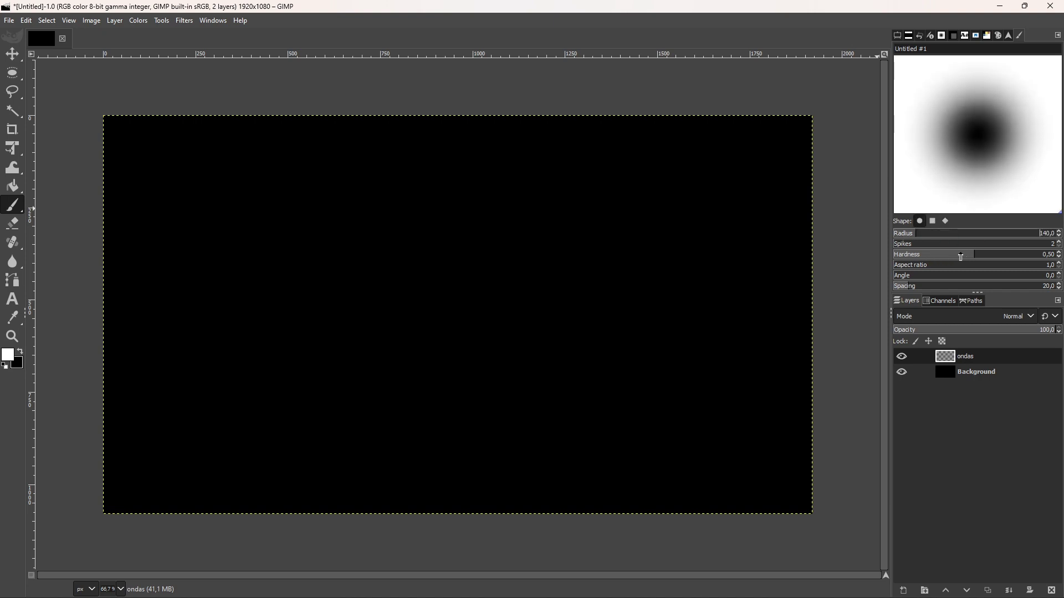
{"action": "left_click_drag", "start_coordinate": [972, 256], "coordinate": [1058, 257]}
{"action": "left_click", "coordinate": [911, 234]}
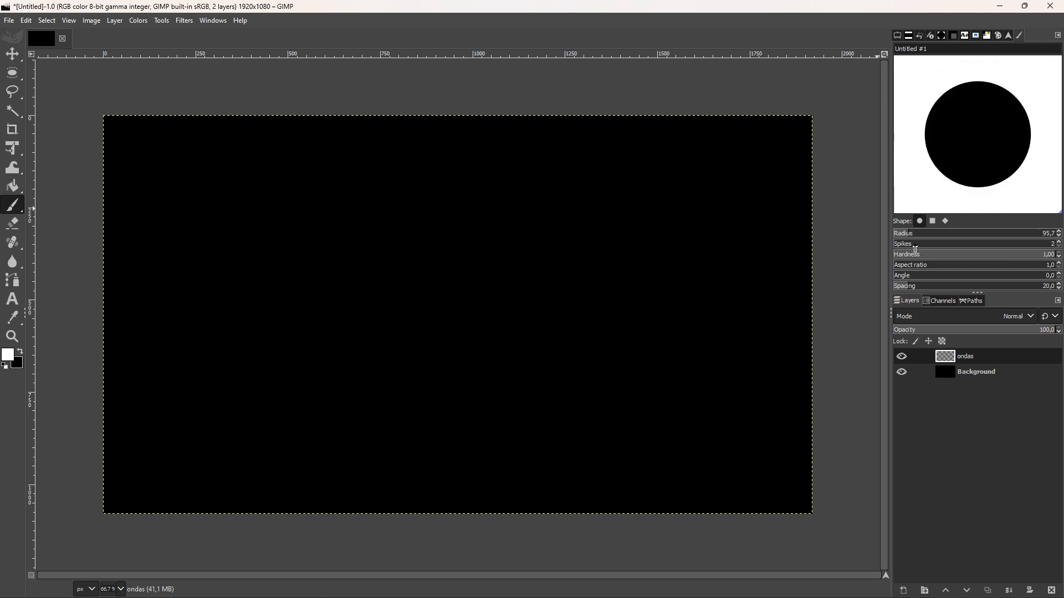
Give the brush 15 spikes and aspect ratio 2.2, then stamp a scalloped test dab
{"action": "mouse_move", "coordinate": [898, 246]}
{"action": "left_mouse_down"}
{"action": "mouse_move", "coordinate": [1007, 245]}
{"action": "mouse_move", "coordinate": [931, 248]}
{"action": "left_mouse_up"}
{"action": "left_click_drag", "start_coordinate": [895, 268], "coordinate": [978, 270]}
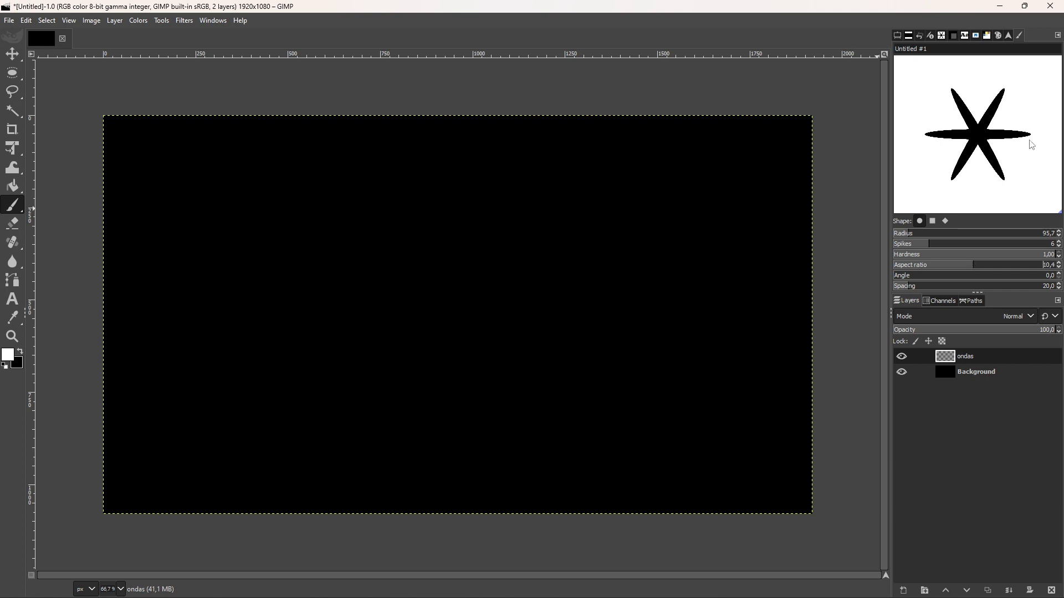
{"action": "left_click_drag", "start_coordinate": [978, 270], "coordinate": [908, 272]}
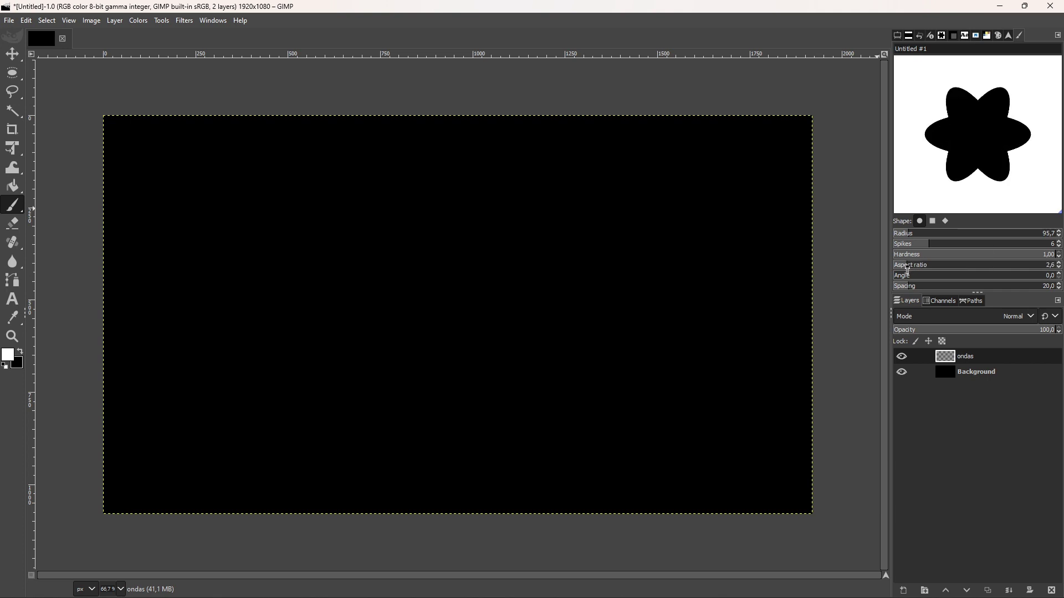
{"action": "left_click_drag", "start_coordinate": [922, 249], "coordinate": [1020, 249]}
{"action": "left_click_drag", "start_coordinate": [914, 268], "coordinate": [902, 268]}
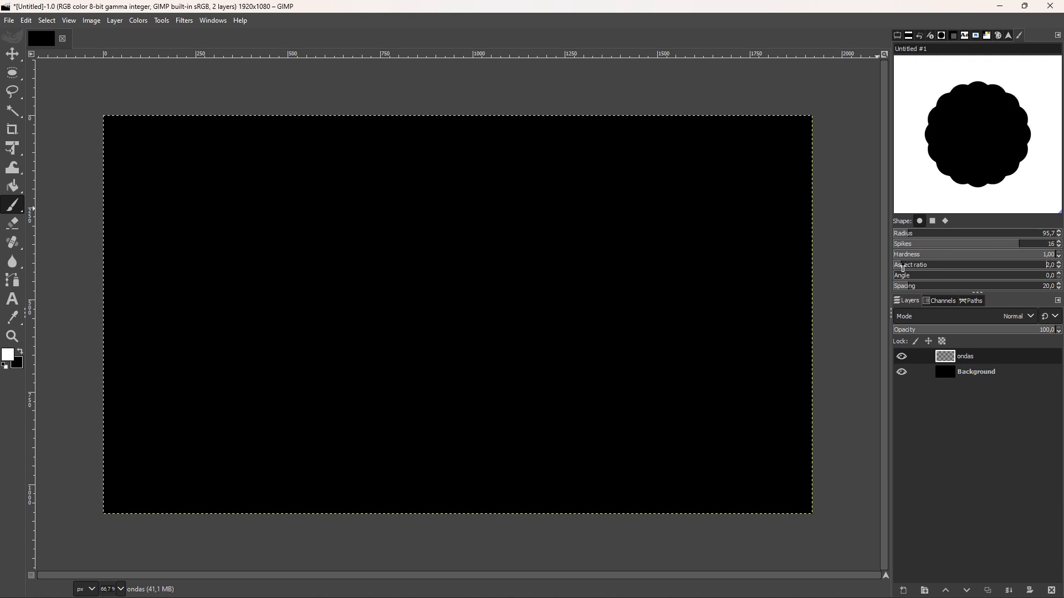
{"action": "left_click", "coordinate": [683, 211]}
Stamp two more scalloped dabs and raise the brush spacing to 203.4
{"action": "left_click", "coordinate": [603, 224]}
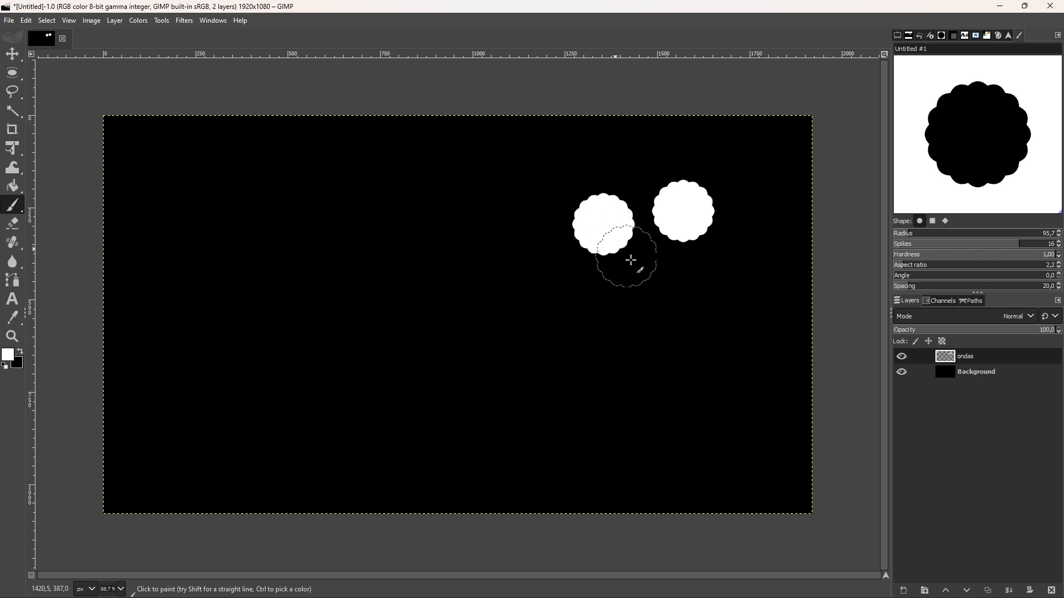
{"action": "left_click", "coordinate": [659, 288]}
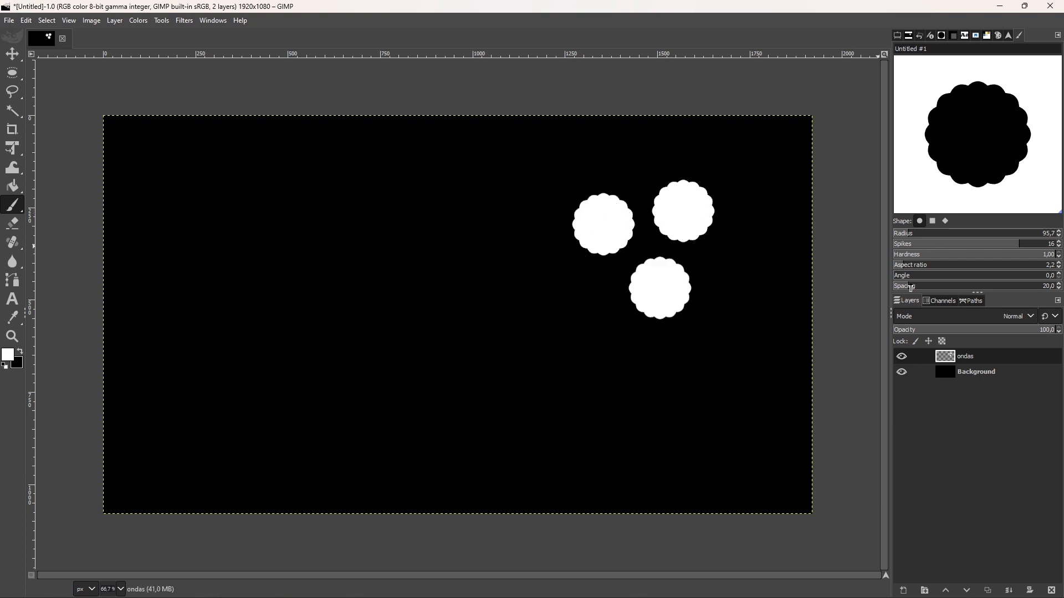
{"action": "left_click_drag", "start_coordinate": [907, 286], "coordinate": [1059, 286]}
Paint a spaced test stroke, undo it, and switch to the square base shape
{"action": "mouse_move", "coordinate": [706, 389]}
{"action": "left_mouse_down"}
{"action": "mouse_move", "coordinate": [231, 388]}
{"action": "mouse_move", "coordinate": [332, 396]}
{"action": "mouse_move", "coordinate": [494, 465]}
{"action": "left_mouse_up"}
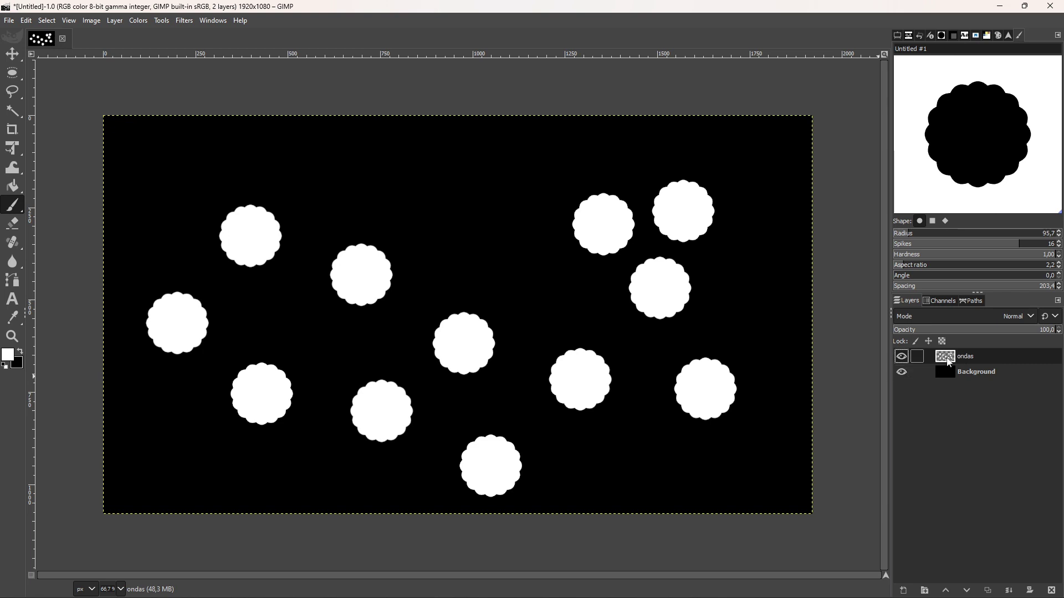
{"action": "key", "text": "ctrl+z"}
{"action": "left_click", "coordinate": [935, 220]}
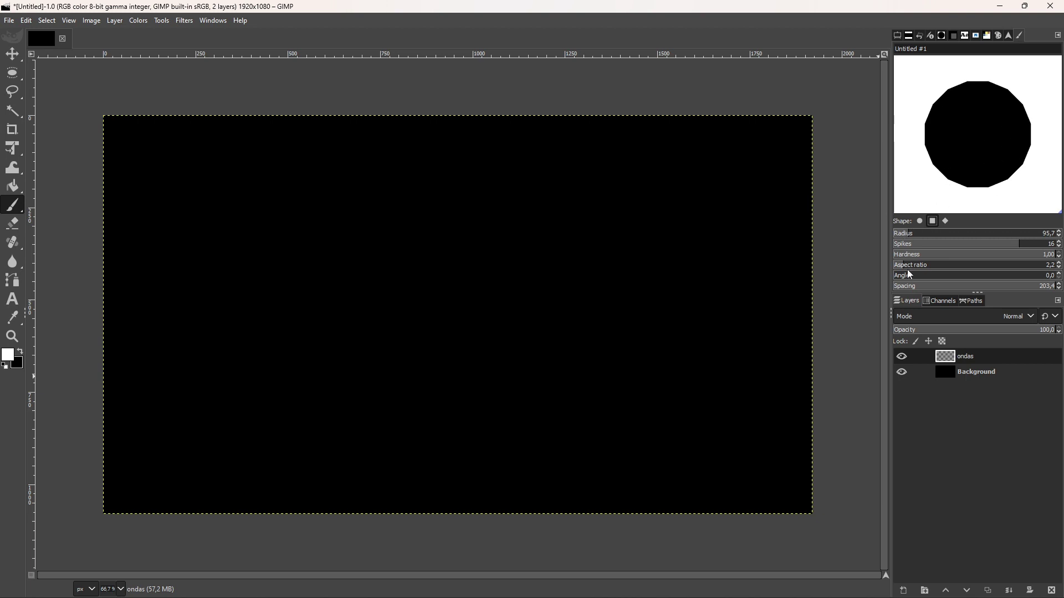
Reset aspect ratio to 1.0, radius to 71.8, and try spike counts up to 6
{"action": "left_click_drag", "start_coordinate": [906, 268], "coordinate": [882, 271]}
{"action": "left_click_drag", "start_coordinate": [902, 238], "coordinate": [898, 234]}
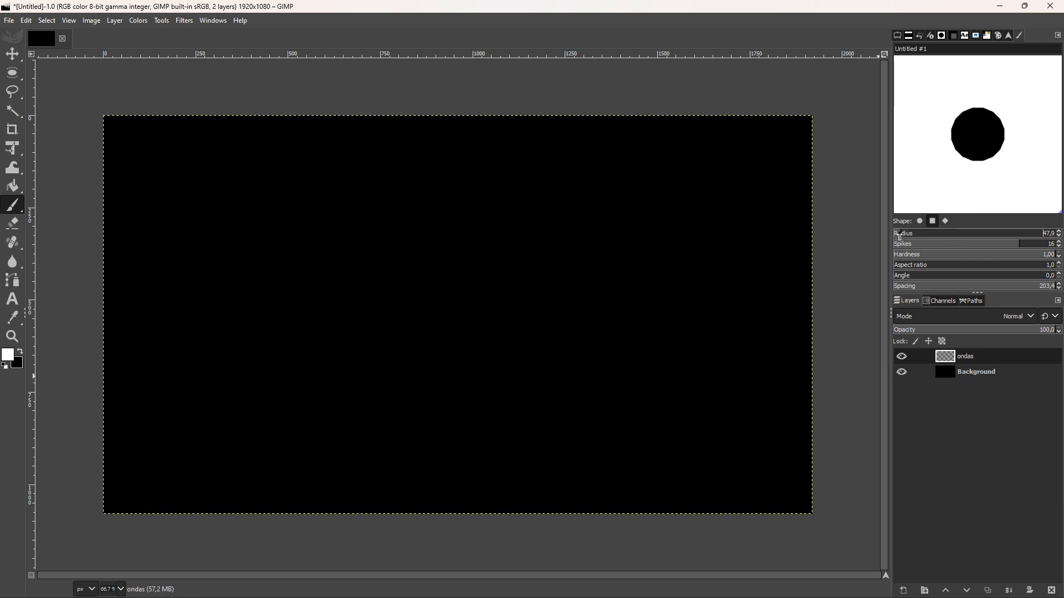
{"action": "left_click_drag", "start_coordinate": [1018, 246], "coordinate": [899, 245]}
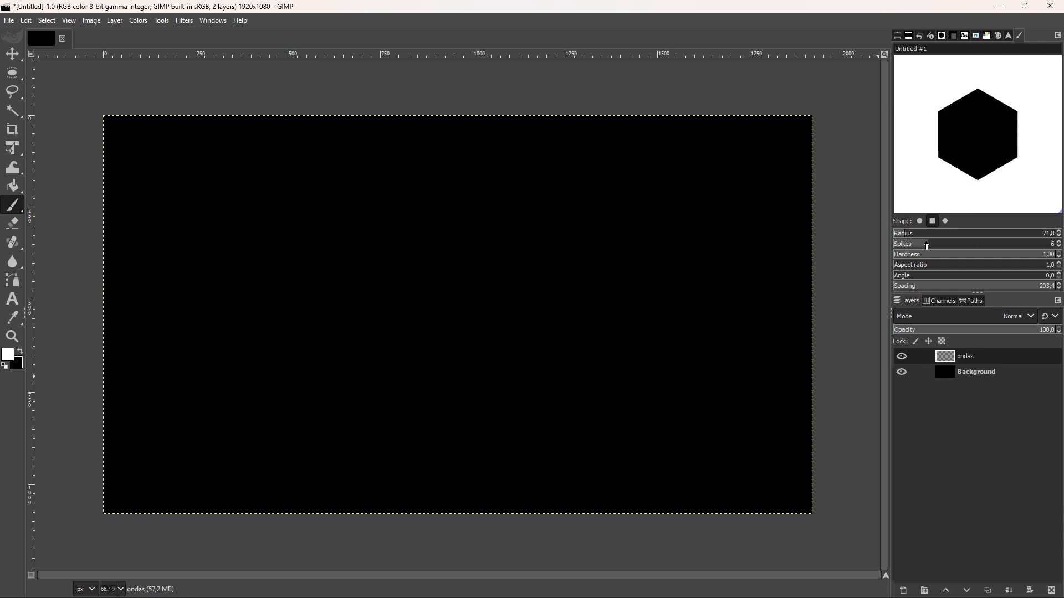
{"action": "left_click_drag", "start_coordinate": [899, 246], "coordinate": [886, 245]}
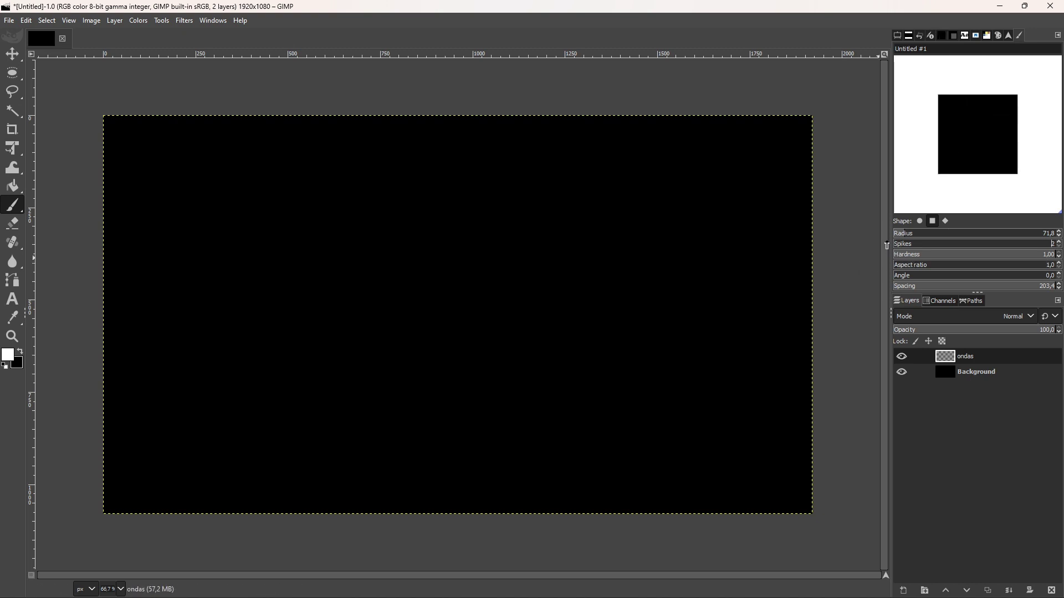
{"action": "left_click_drag", "start_coordinate": [898, 246], "coordinate": [909, 247]}
{"action": "left_click_drag", "start_coordinate": [909, 247], "coordinate": [1062, 252]}
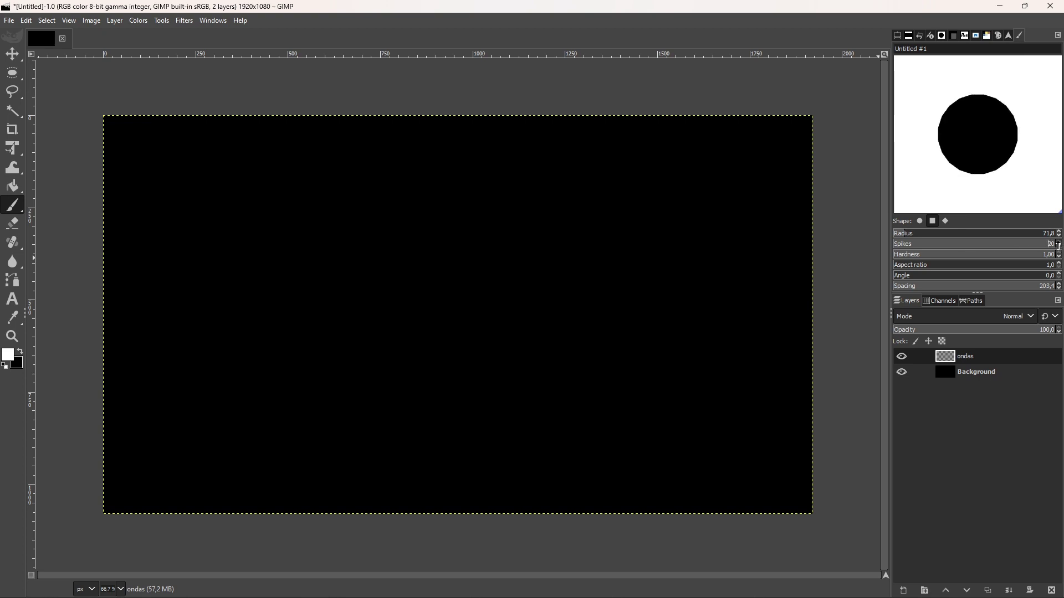
{"action": "left_click", "coordinate": [929, 245]}
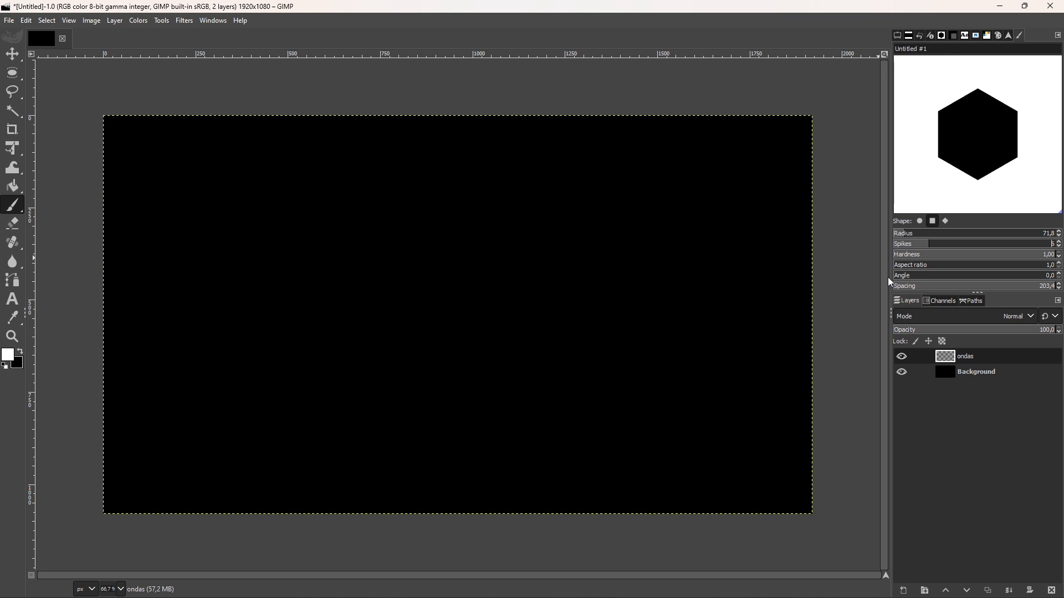
Set aspect ratio 8, 20 spikes and radius 836.2, then stamp a huge sunburst
{"action": "mouse_move", "coordinate": [898, 266]}
{"action": "left_mouse_down"}
{"action": "mouse_move", "coordinate": [962, 275]}
{"action": "mouse_move", "coordinate": [963, 264]}
{"action": "left_mouse_up"}
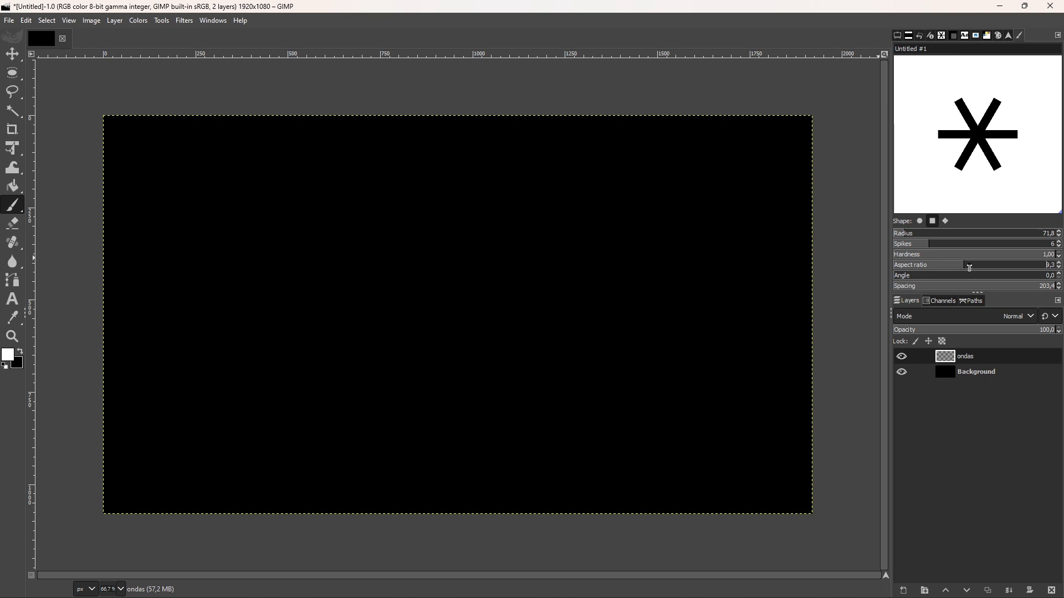
{"action": "left_click_drag", "start_coordinate": [969, 266], "coordinate": [939, 272]}
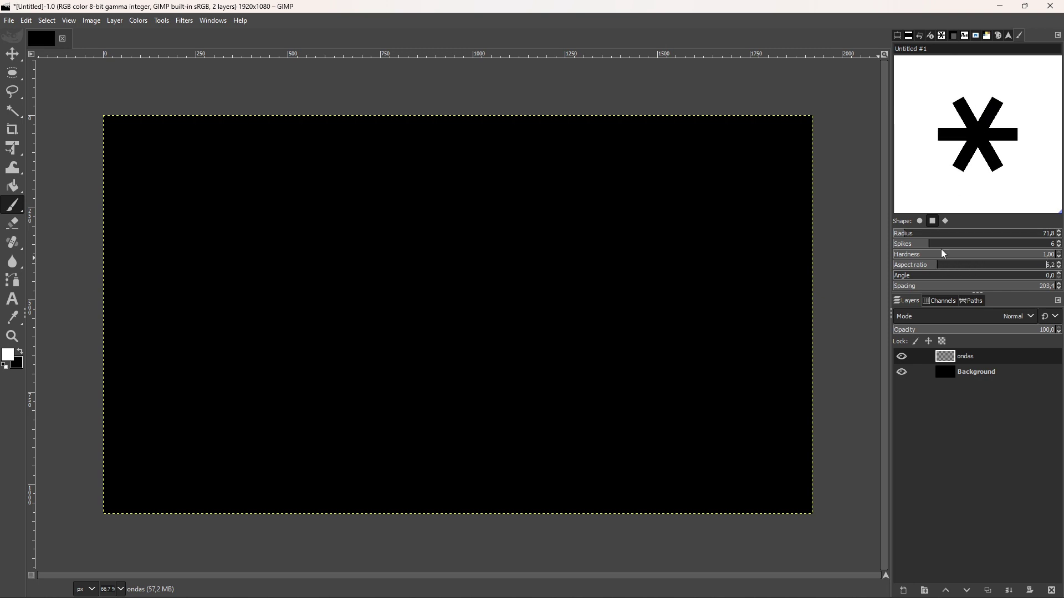
{"action": "type", "text": "8"}
{"action": "key", "text": "Return"}
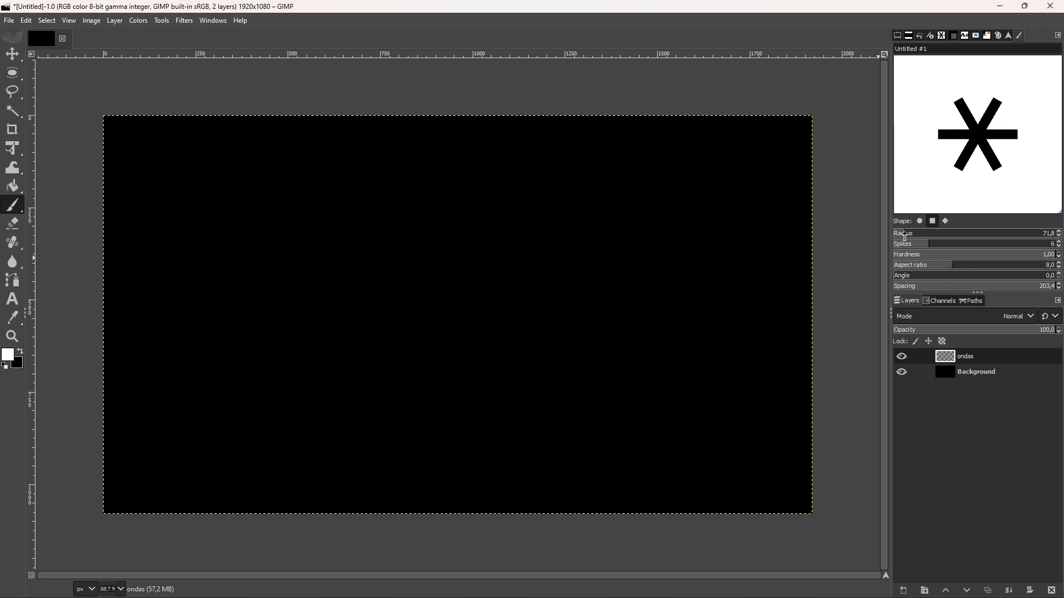
{"action": "type", "text": "13"}
{"action": "left_click_drag", "start_coordinate": [929, 245], "coordinate": [1062, 276]}
{"action": "type", "text": "20"}
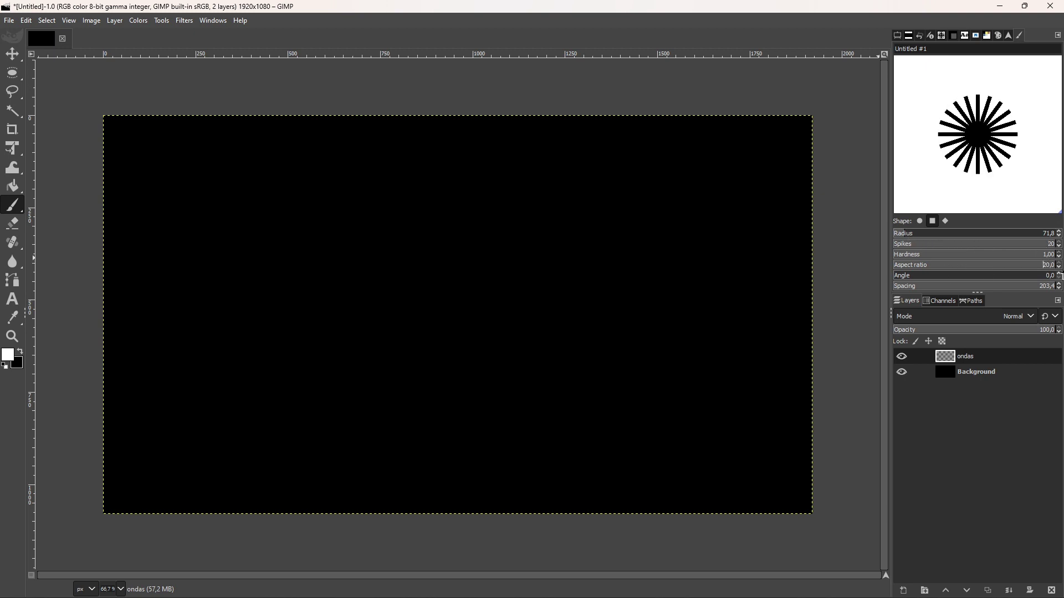
{"action": "left_click_drag", "start_coordinate": [908, 238], "coordinate": [1029, 235]}
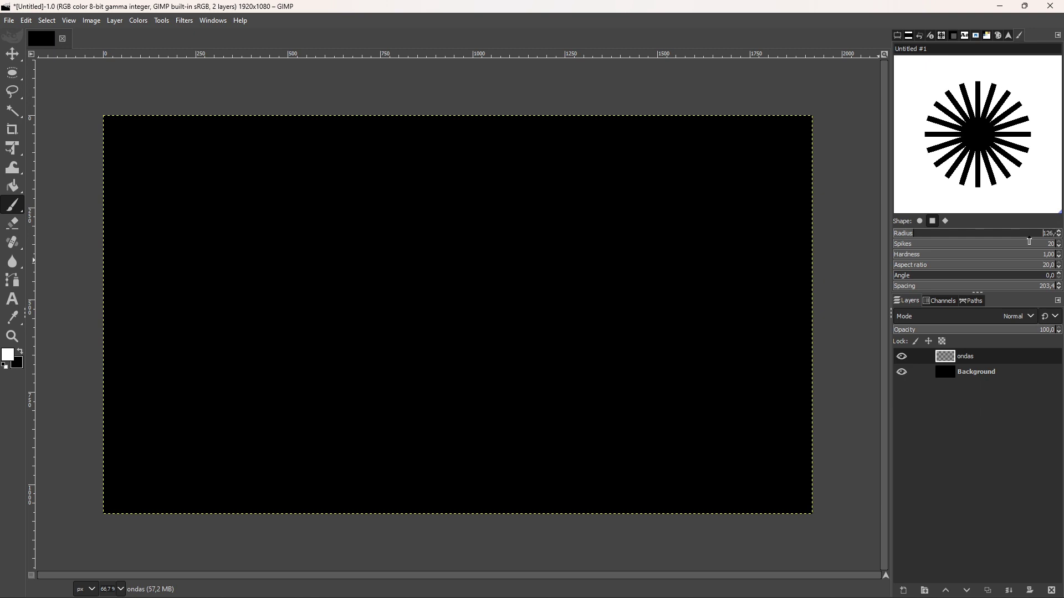
{"action": "left_click", "coordinate": [713, 333]}
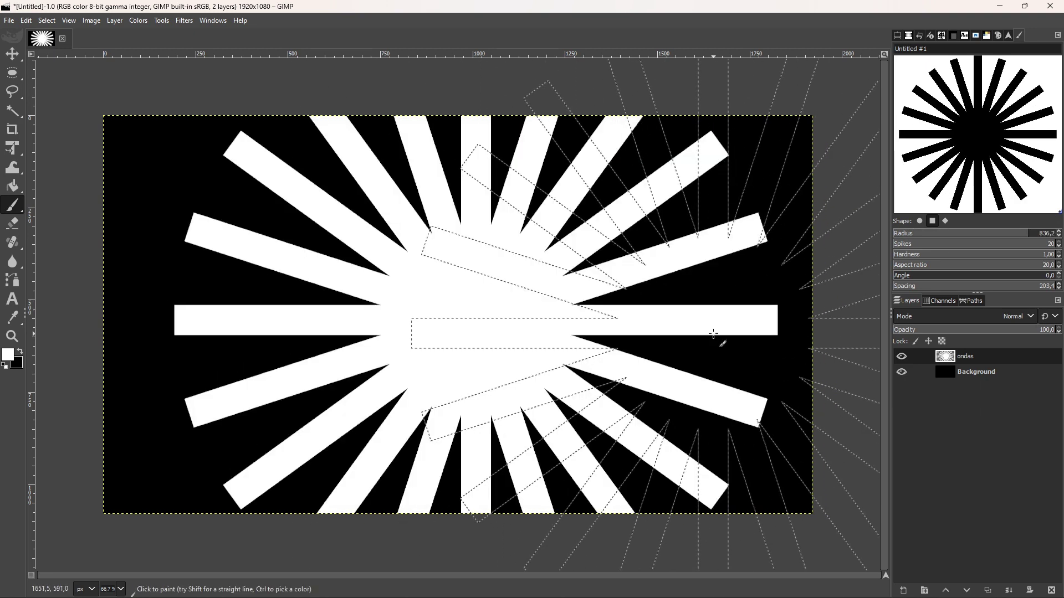
Undo the sunburst, test a soft 0.16-hardness star stamp, and undo it
{"action": "key", "text": "ctrl+z"}
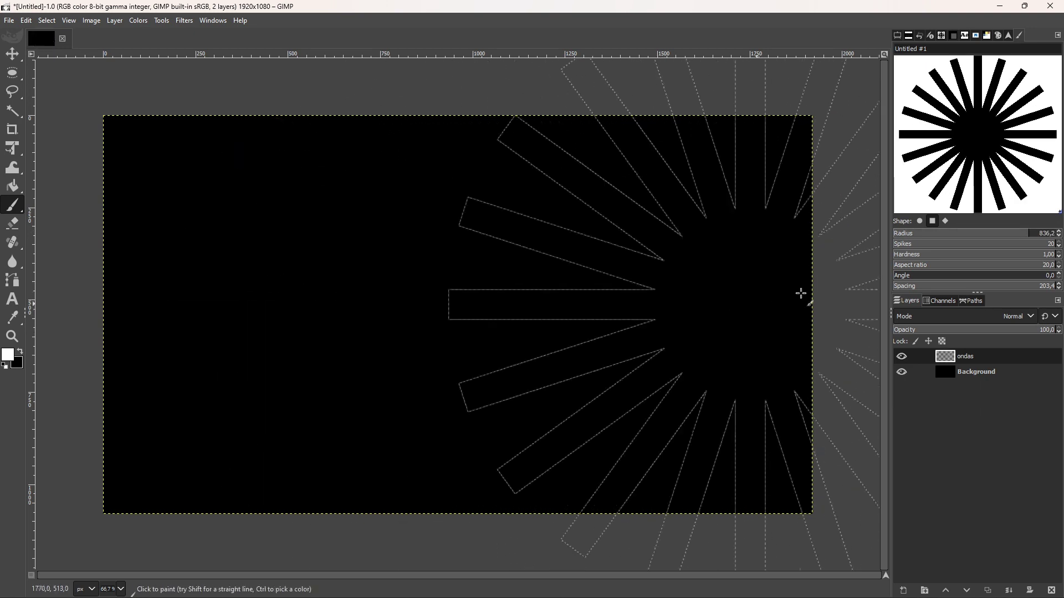
{"action": "left_click_drag", "start_coordinate": [953, 258], "coordinate": [919, 256]}
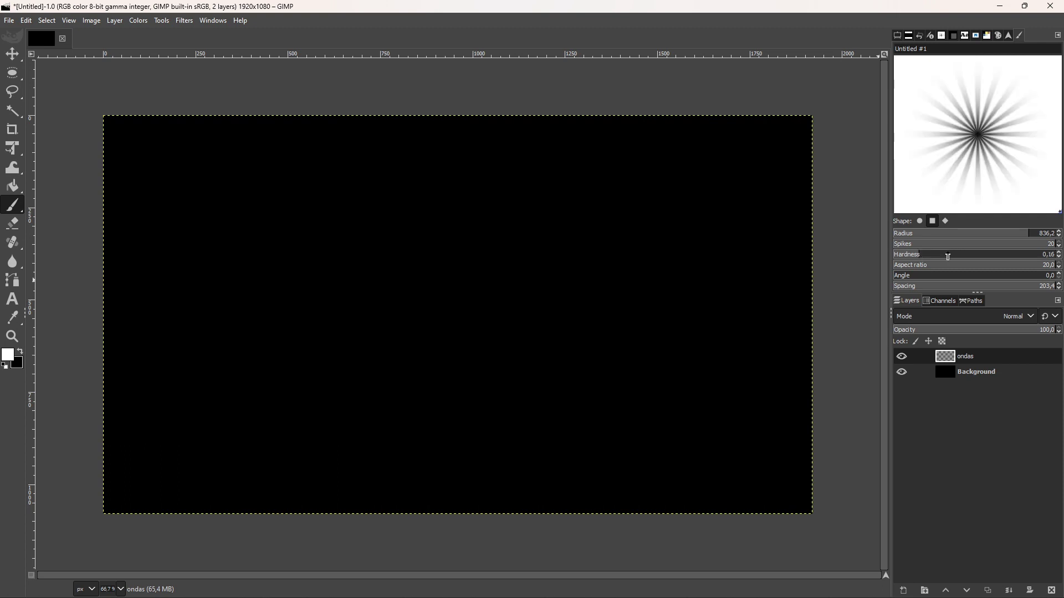
{"action": "left_click", "coordinate": [482, 327]}
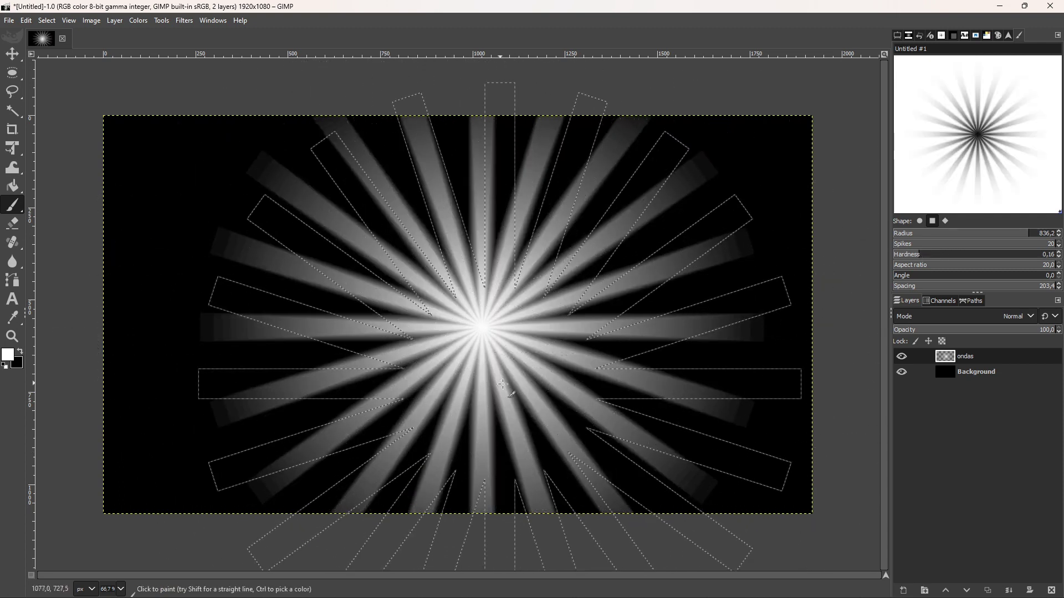
{"action": "key", "text": "ctrl+z"}
Restore hardness 1.00, shrink the radius to 133.2, and choose the diamond spike shape
{"action": "left_click_drag", "start_coordinate": [1020, 258], "coordinate": [1061, 266]}
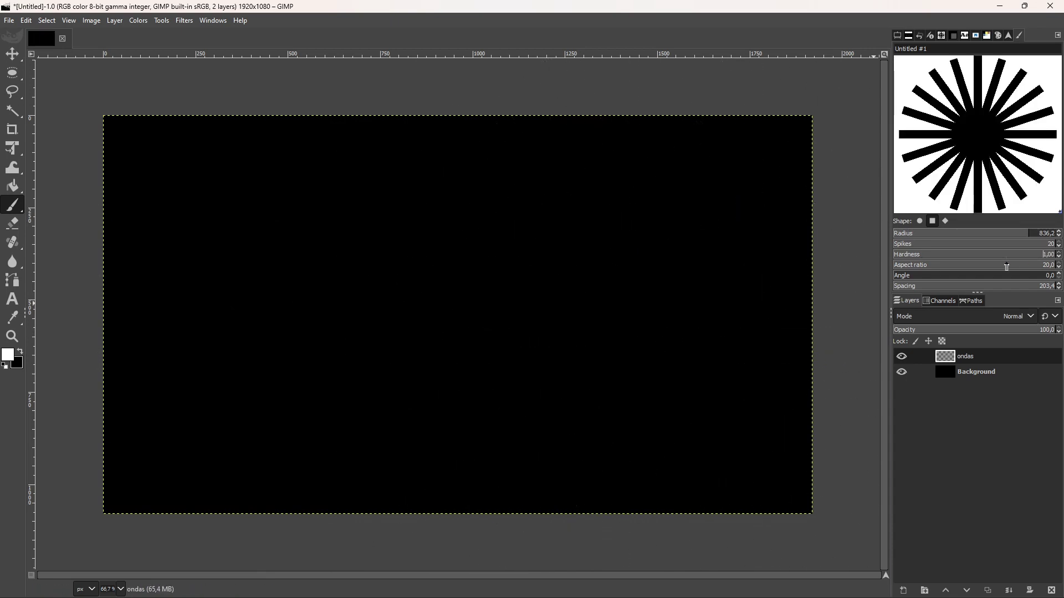
{"action": "left_click_drag", "start_coordinate": [986, 235], "coordinate": [913, 235]}
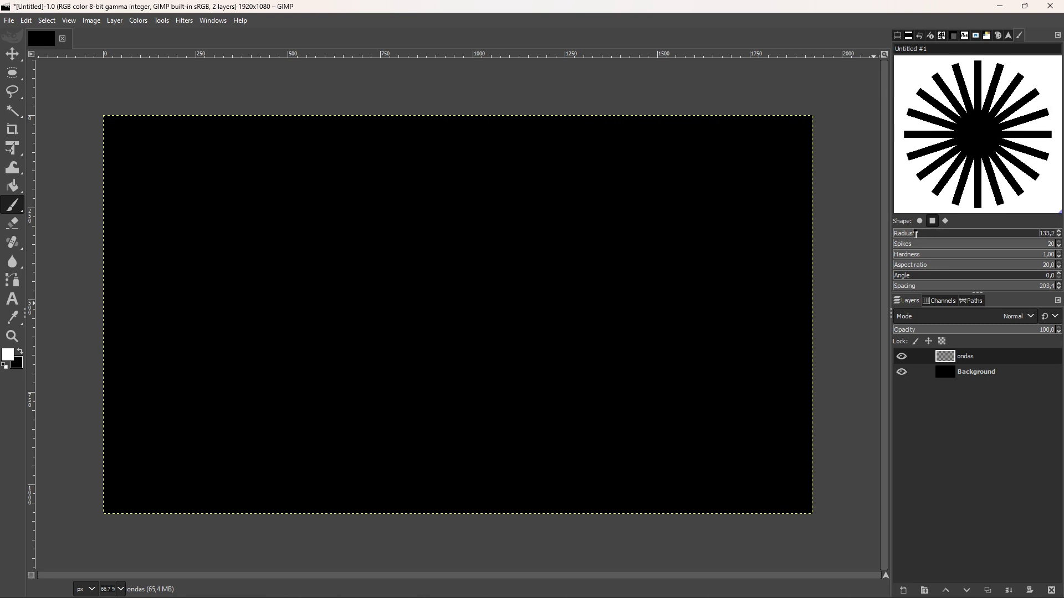
{"action": "left_click", "coordinate": [945, 220]}
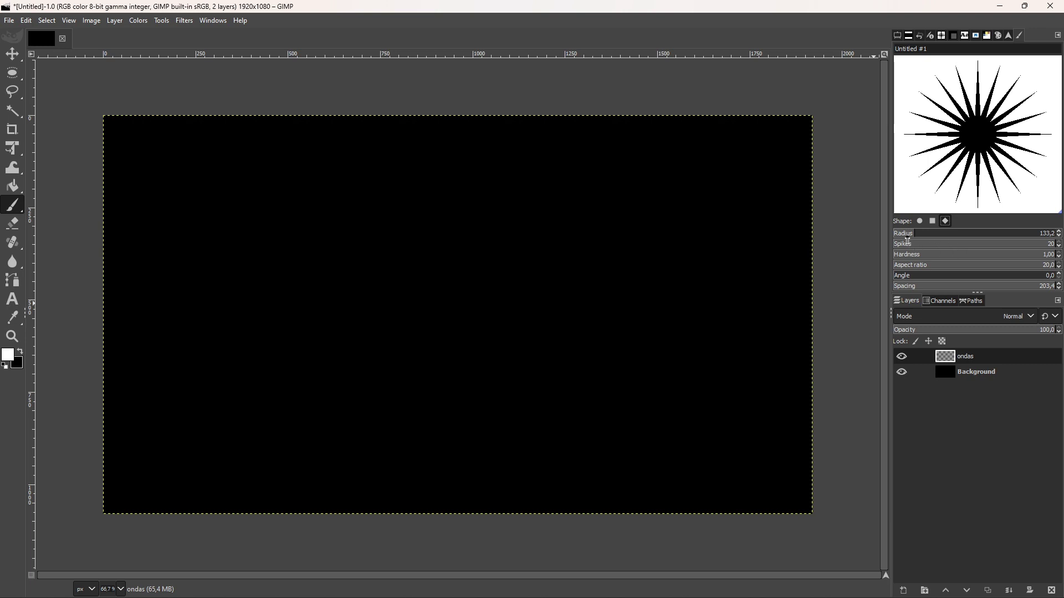
Cut the diamond brush to 3 spikes with aspect ratio 1.8, forming a solid triangle
{"action": "left_click_drag", "start_coordinate": [1009, 242], "coordinate": [907, 248]}
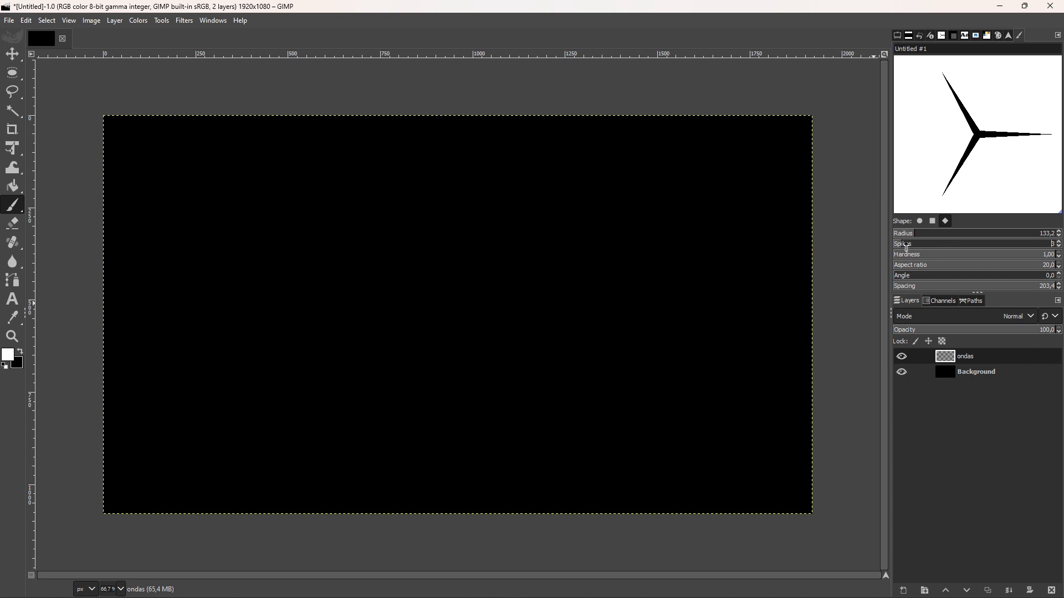
{"action": "left_click_drag", "start_coordinate": [1043, 268], "coordinate": [908, 275]}
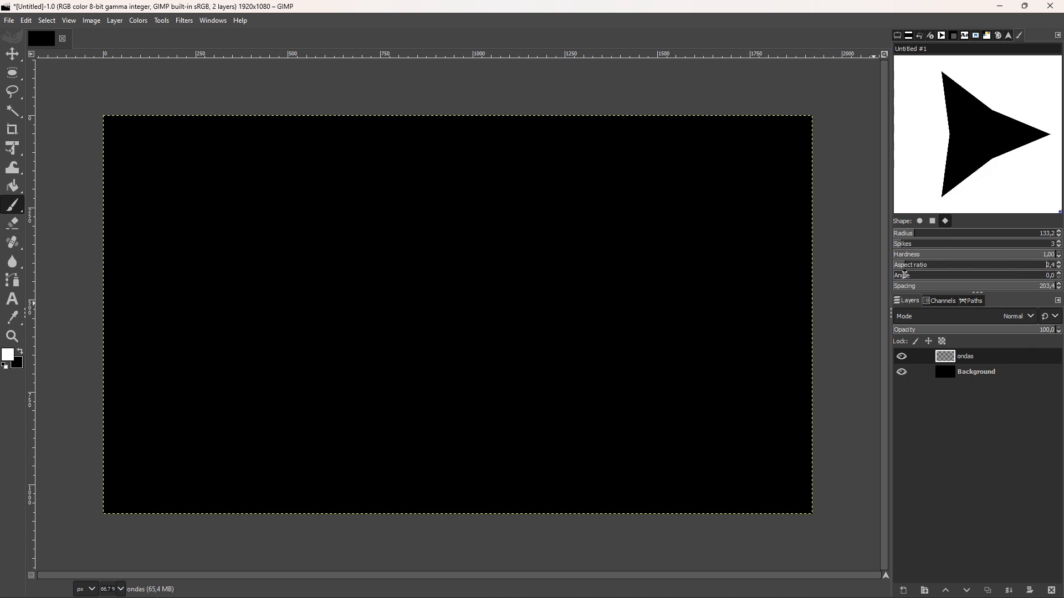
{"action": "left_click_drag", "start_coordinate": [903, 275], "coordinate": [899, 274]}
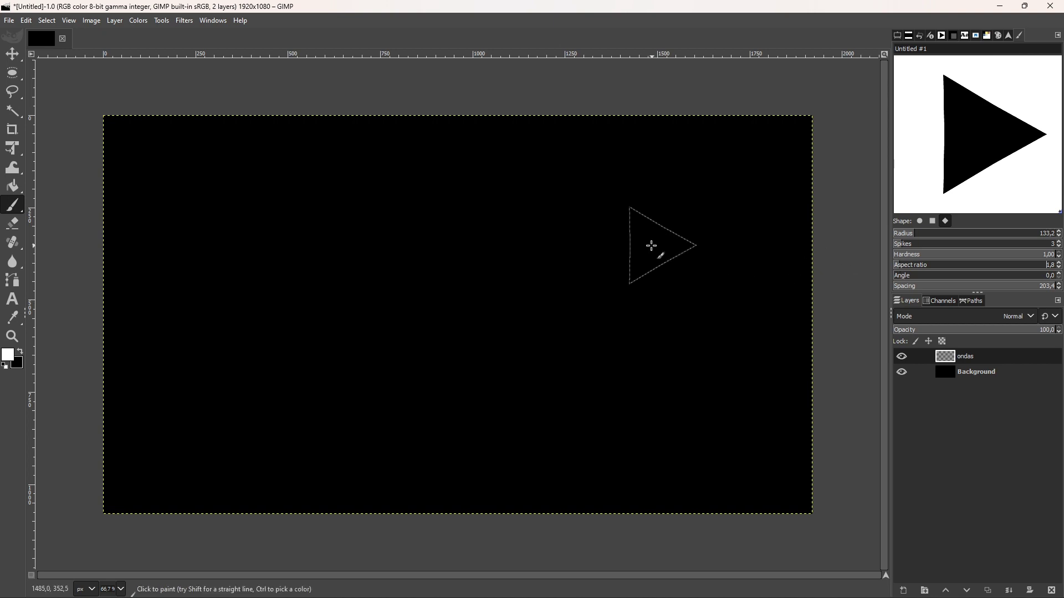
Stamp nine test triangles around the canvas, then delete them all
{"action": "left_click", "coordinate": [652, 245]}
{"action": "left_click", "coordinate": [475, 280]}
{"action": "left_click", "coordinate": [561, 403]}
{"action": "left_click", "coordinate": [725, 353]}
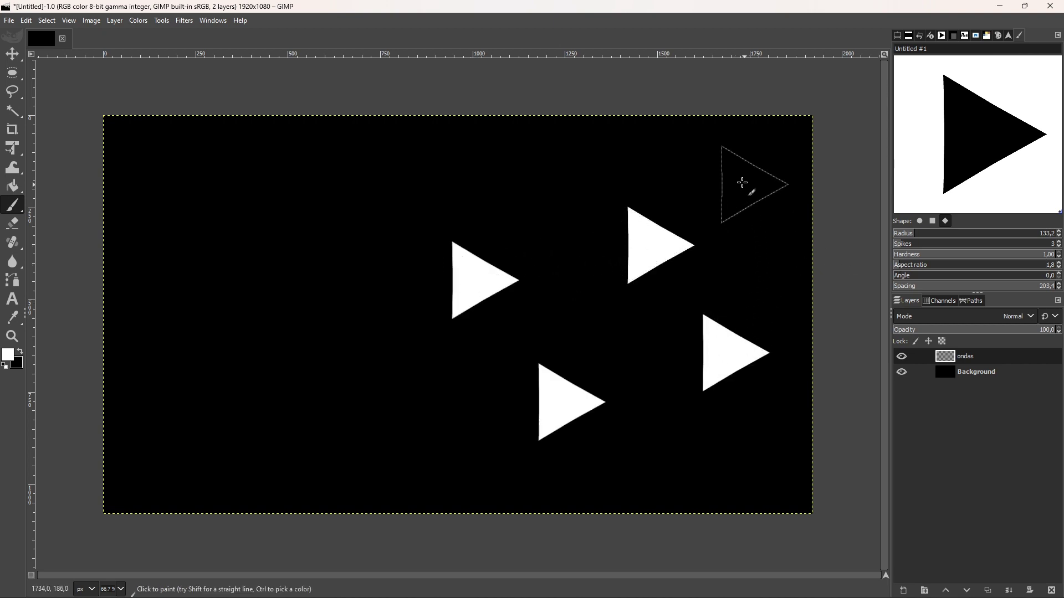
{"action": "left_click", "coordinate": [741, 181]}
{"action": "left_click", "coordinate": [569, 154]}
{"action": "left_click", "coordinate": [398, 201]}
{"action": "left_click", "coordinate": [353, 355]}
{"action": "left_click", "coordinate": [478, 481]}
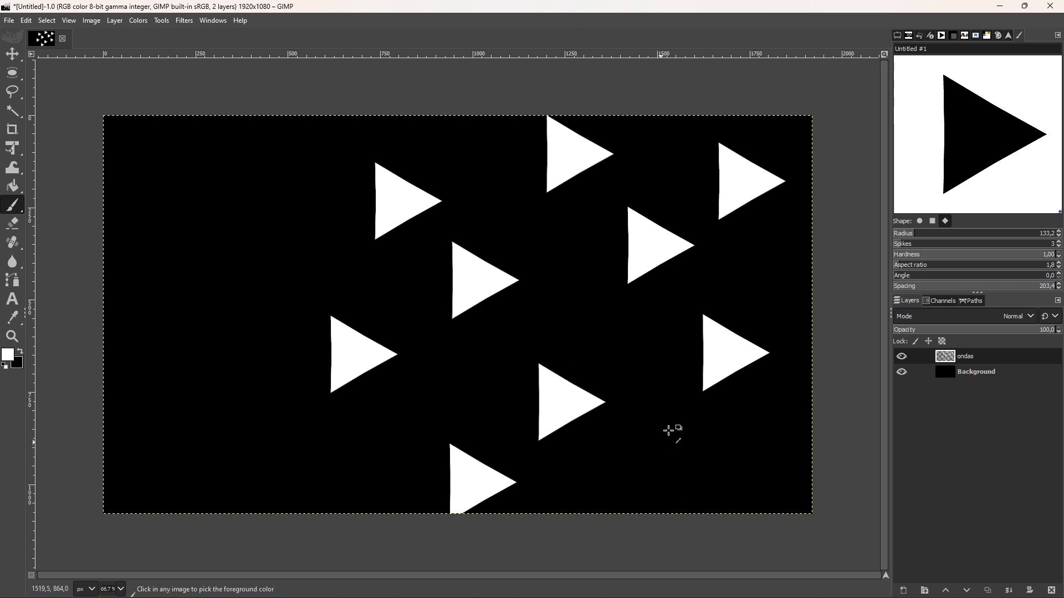
{"action": "key", "text": "Delete"}
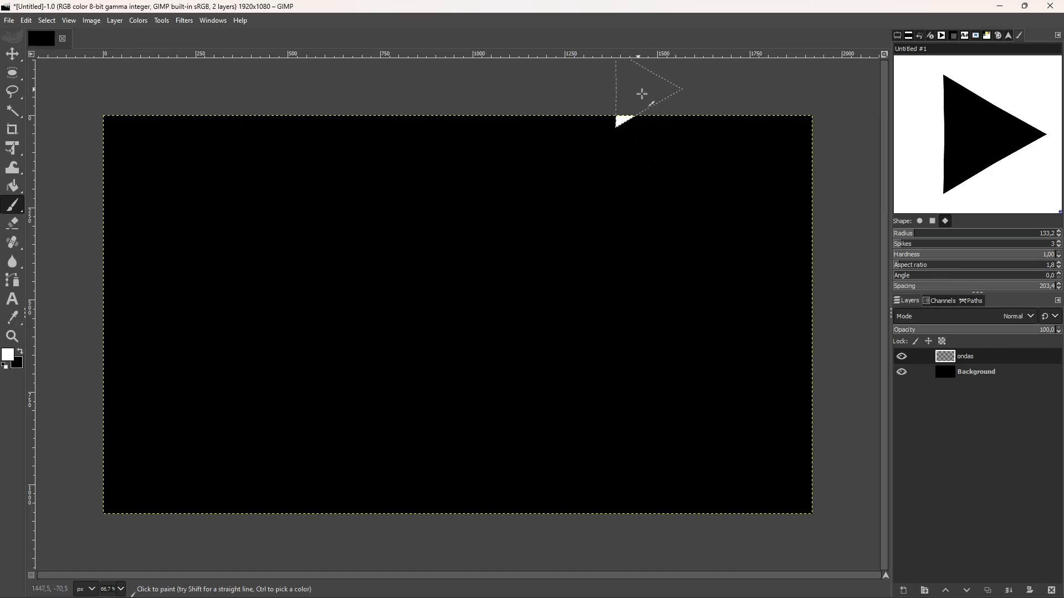
Paint two diagonal strokes of white triangles across the canvas, then set the brush to 5 spikes
{"action": "left_click", "coordinate": [760, 209]}
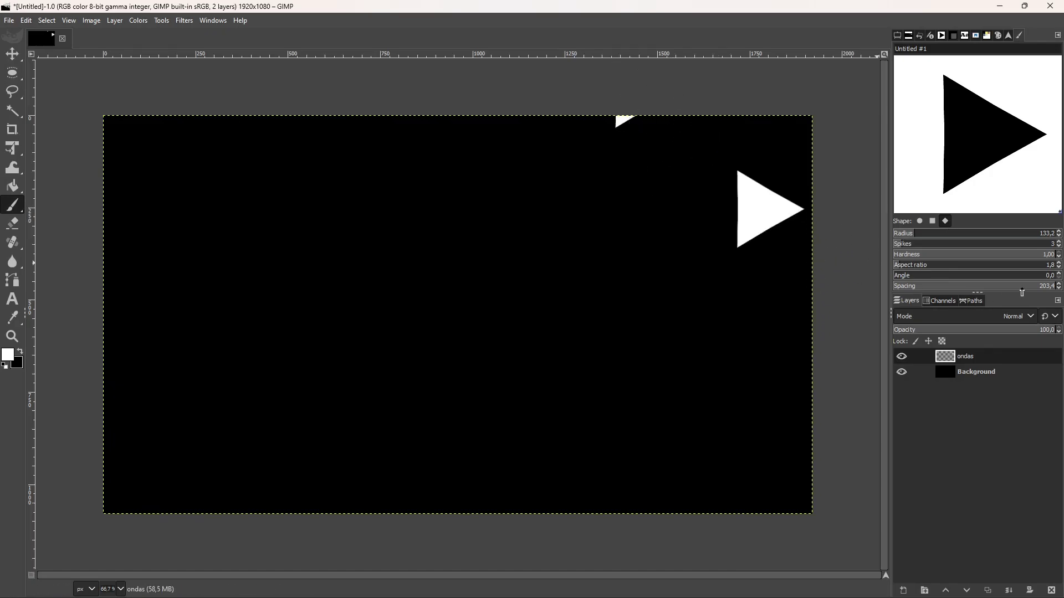
{"action": "key", "text": "ctrl+z"}
{"action": "left_click_drag", "start_coordinate": [570, 99], "coordinate": [859, 331]}
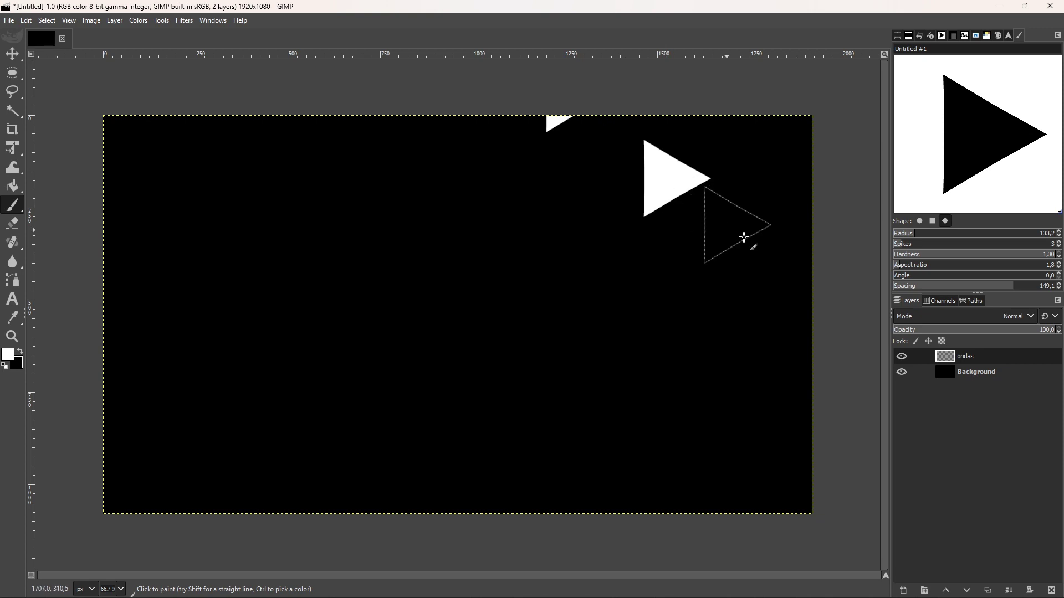
{"action": "mouse_move", "coordinate": [739, 116]}
{"action": "left_mouse_down"}
{"action": "mouse_move", "coordinate": [867, 214]}
{"action": "mouse_move", "coordinate": [542, 233]}
{"action": "mouse_move", "coordinate": [796, 499]}
{"action": "mouse_move", "coordinate": [598, 411]}
{"action": "left_mouse_up"}
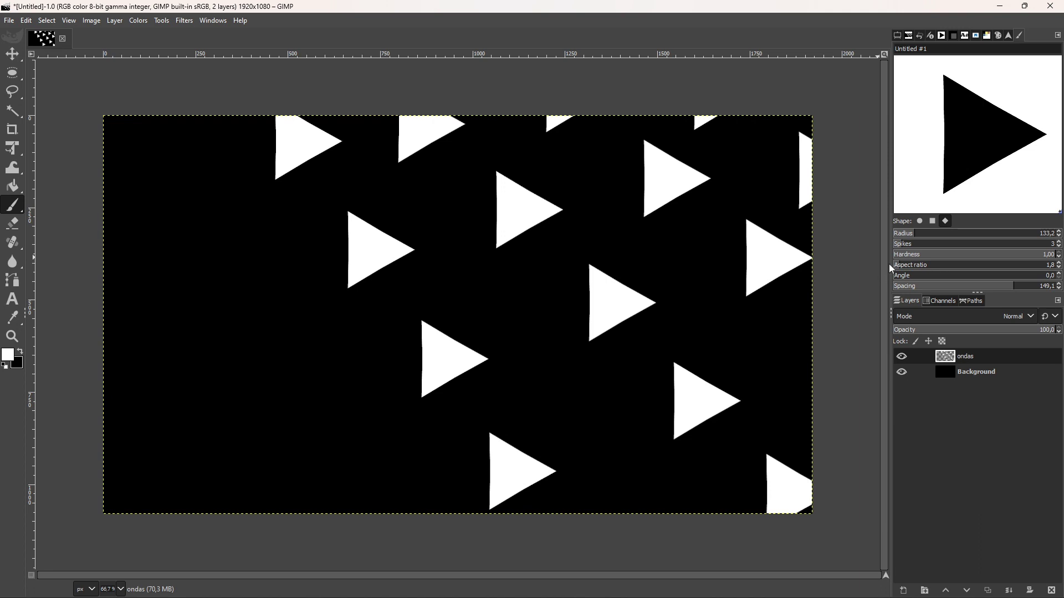
{"action": "left_click_drag", "start_coordinate": [905, 251], "coordinate": [918, 248]}
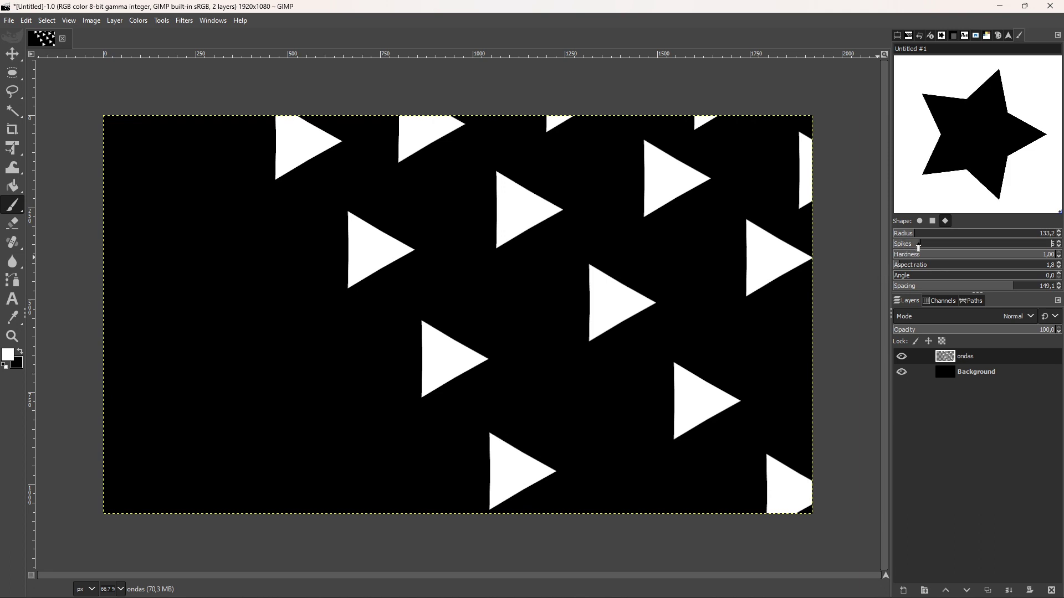
Stamp white five-point stars, thin the star points, then stamp seven-point stars
{"action": "left_click_drag", "start_coordinate": [243, 305], "coordinate": [278, 430]}
{"action": "left_click_drag", "start_coordinate": [902, 268], "coordinate": [935, 269]}
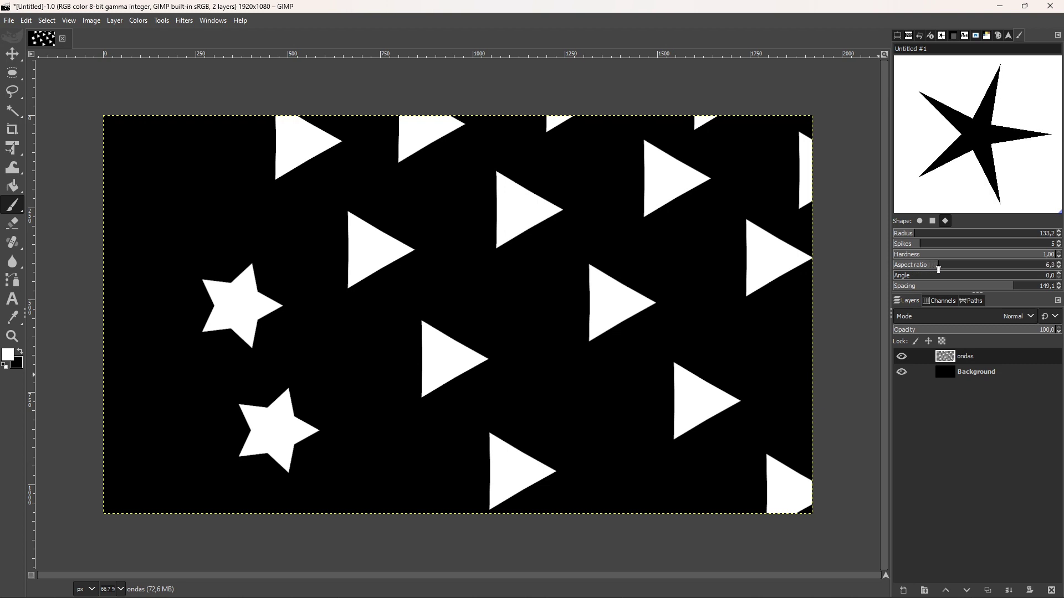
{"action": "left_click_drag", "start_coordinate": [928, 248], "coordinate": [938, 247]}
{"action": "mouse_move", "coordinate": [501, 289]}
{"action": "left_mouse_down"}
{"action": "mouse_move", "coordinate": [617, 458]}
{"action": "mouse_move", "coordinate": [664, 504]}
{"action": "mouse_move", "coordinate": [783, 447]}
{"action": "mouse_move", "coordinate": [715, 332]}
{"action": "mouse_move", "coordinate": [705, 376]}
{"action": "left_mouse_up"}
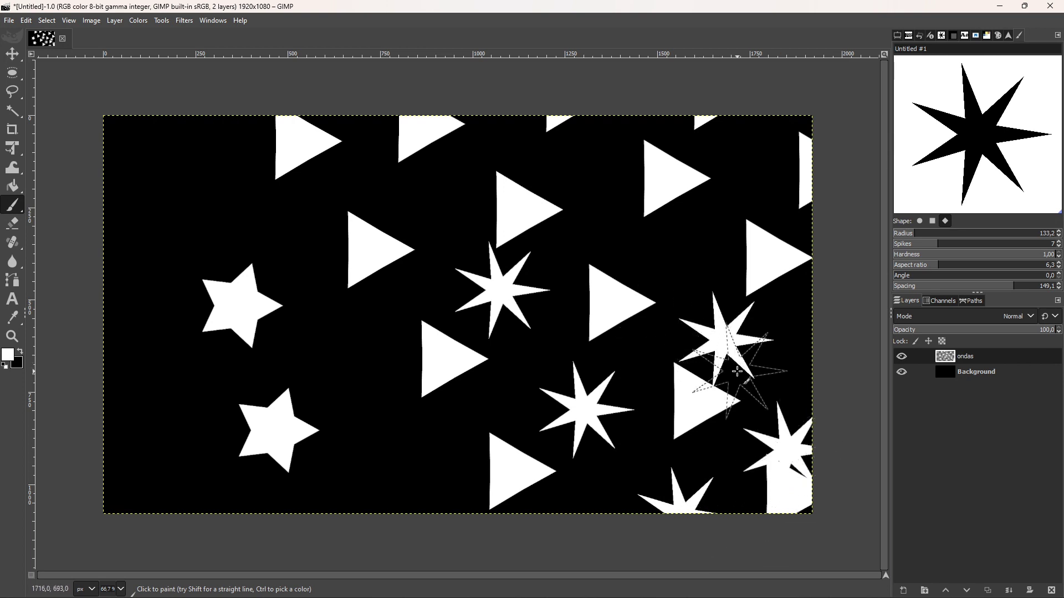
Make the brush a square-shaped 4-spike plus and stamp it at upper left
{"action": "left_click", "coordinate": [932, 221]}
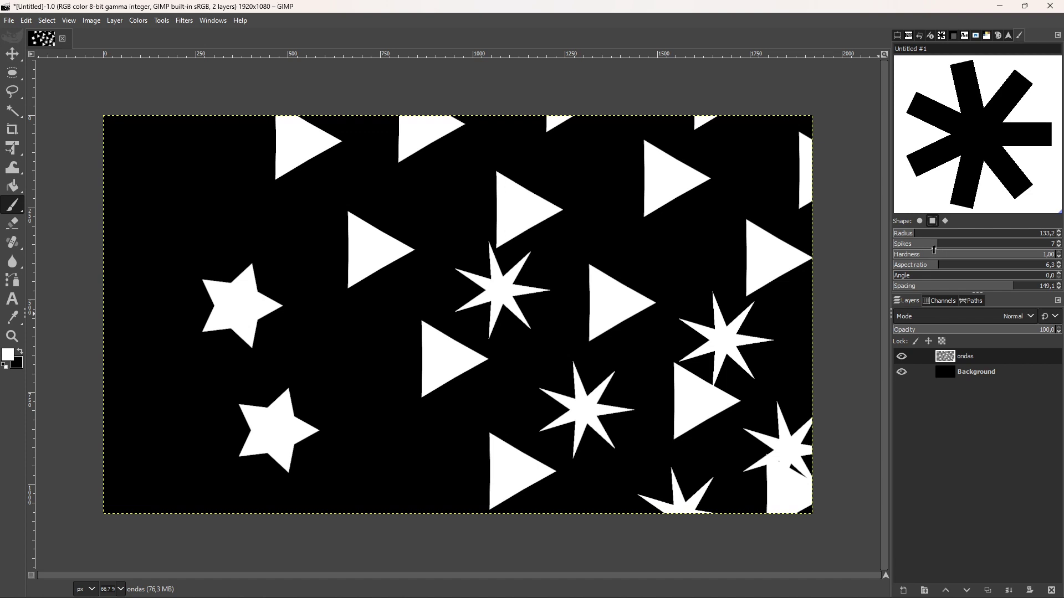
{"action": "left_click_drag", "start_coordinate": [936, 246], "coordinate": [917, 247]}
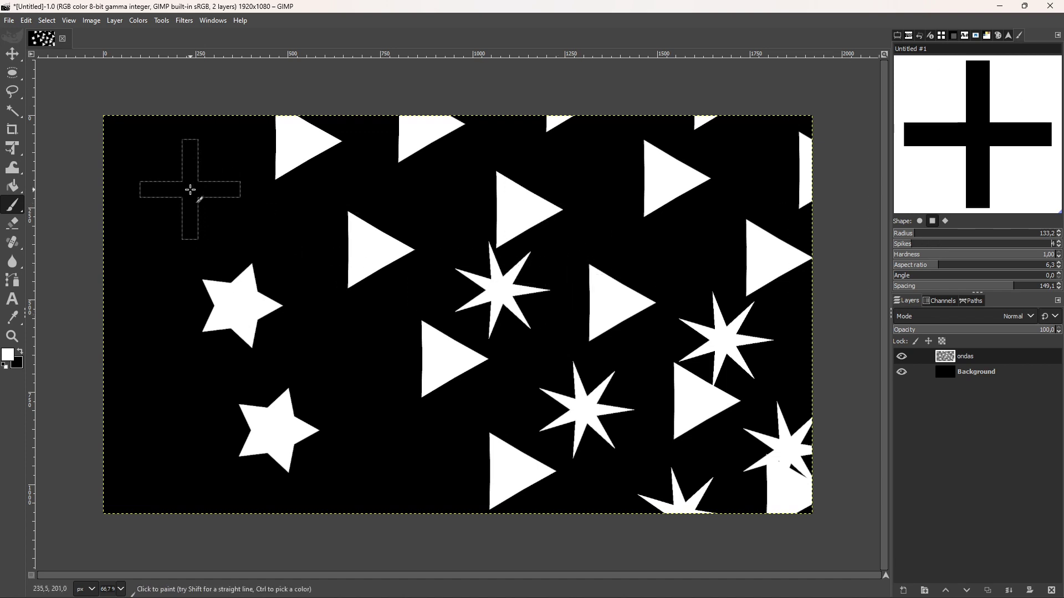
{"action": "left_click", "coordinate": [190, 189]}
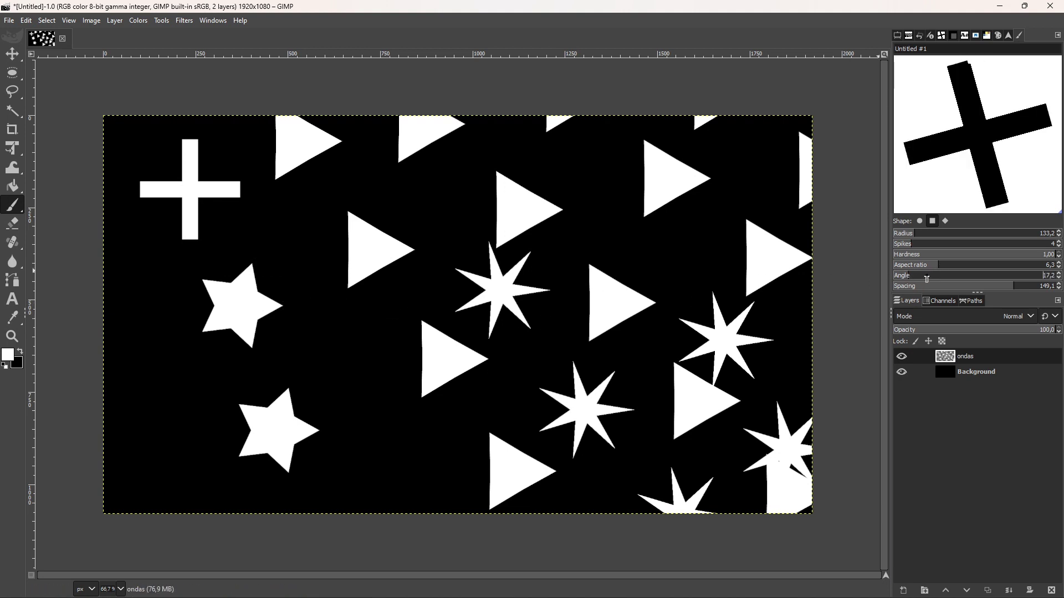
Rotate the plus to Angle 48.5 and paint a chain of X shapes across the canvas
{"action": "left_click_drag", "start_coordinate": [907, 278], "coordinate": [937, 279]}
{"action": "mouse_move", "coordinate": [274, 256]}
{"action": "left_mouse_down"}
{"action": "mouse_move", "coordinate": [703, 352]}
{"action": "mouse_move", "coordinate": [751, 307]}
{"action": "left_mouse_up"}
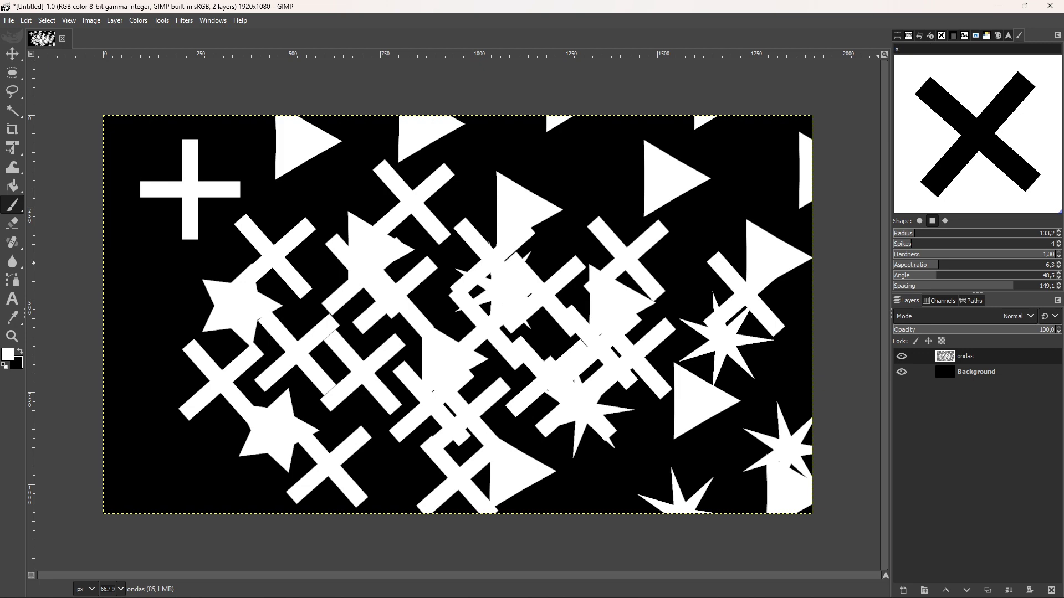
{"action": "left_click", "coordinate": [897, 35]}
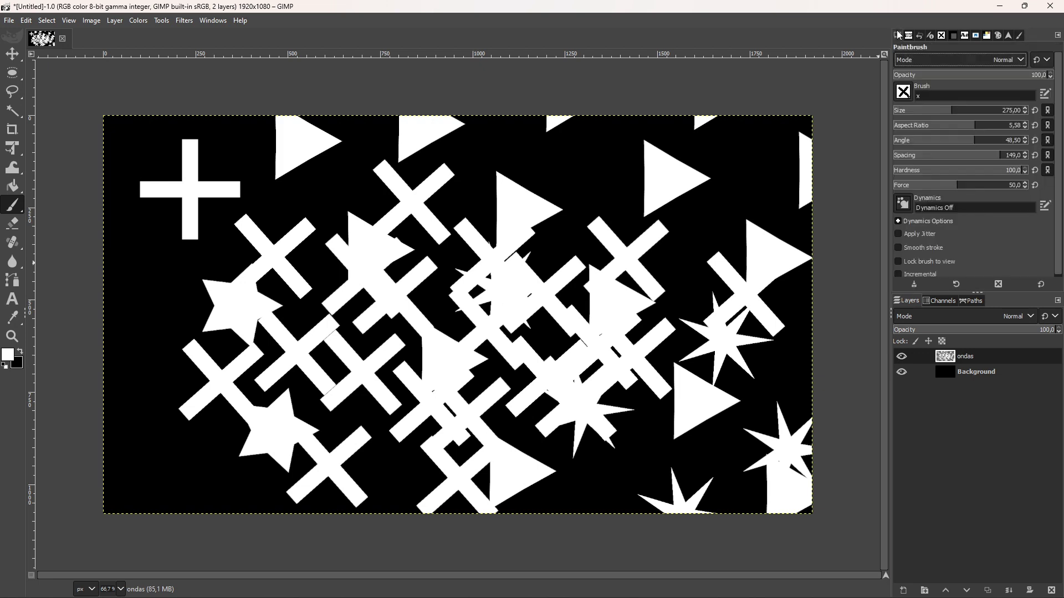
Stamp a few test X shapes with the X brush, then clear the ondas layer
{"action": "left_click", "coordinate": [917, 98]}
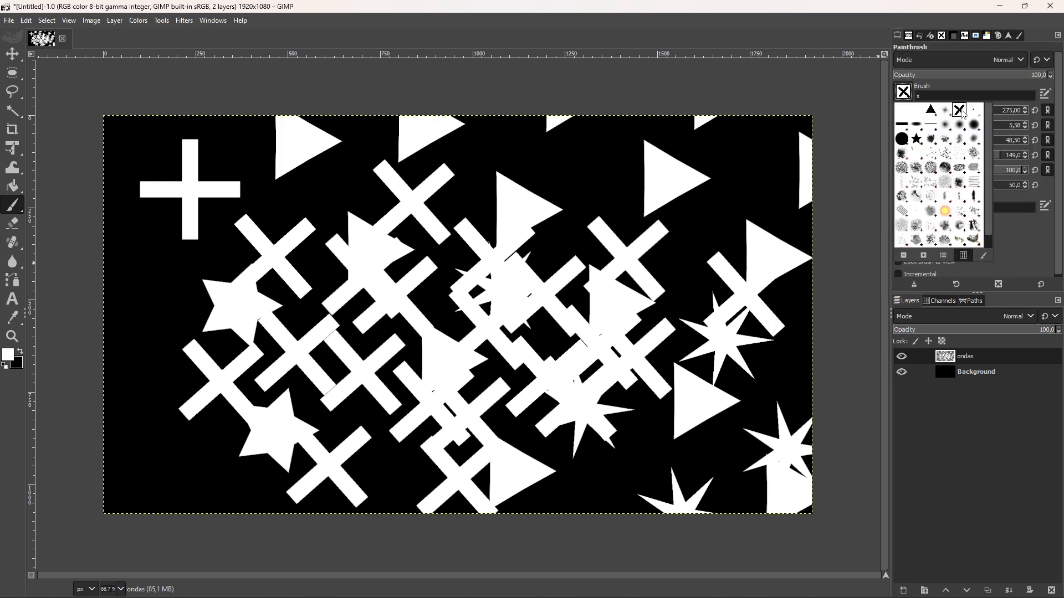
{"action": "left_click", "coordinate": [838, 92]}
{"action": "left_click", "coordinate": [571, 149]}
{"action": "left_click", "coordinate": [603, 216]}
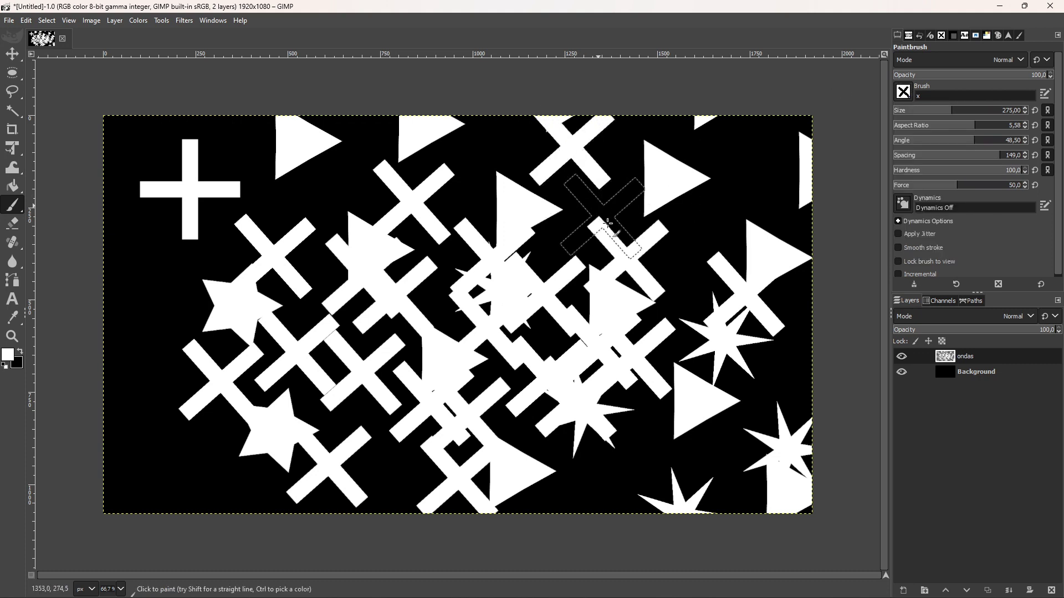
{"action": "left_click", "coordinate": [662, 274]}
{"action": "left_click", "coordinate": [576, 454]}
{"action": "key", "text": "Delete"}
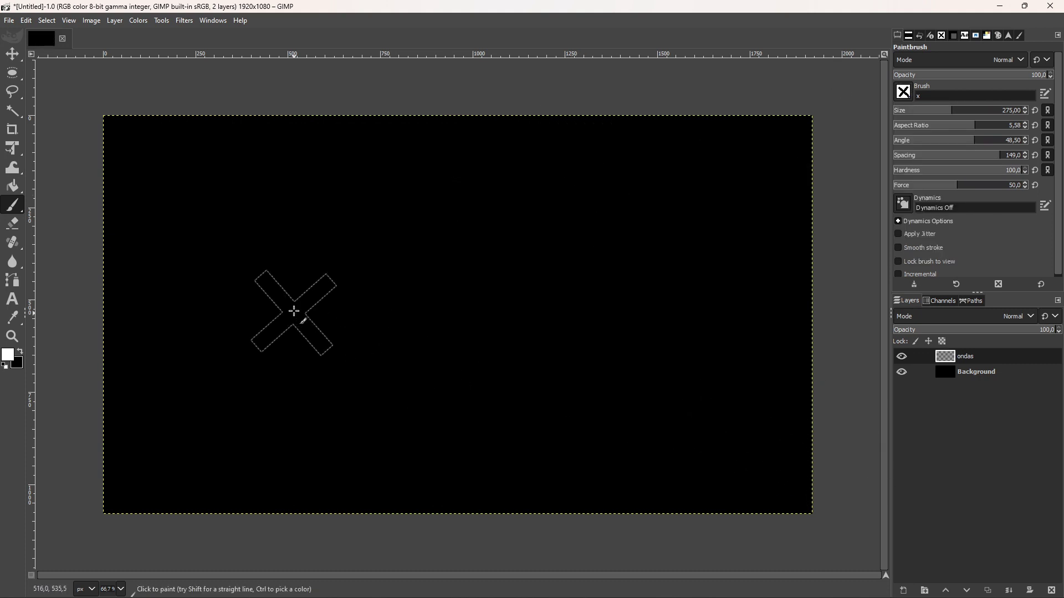
Stamp straight rows of four X's along the top and bottom, then select Background
{"action": "left_click", "coordinate": [160, 178]}
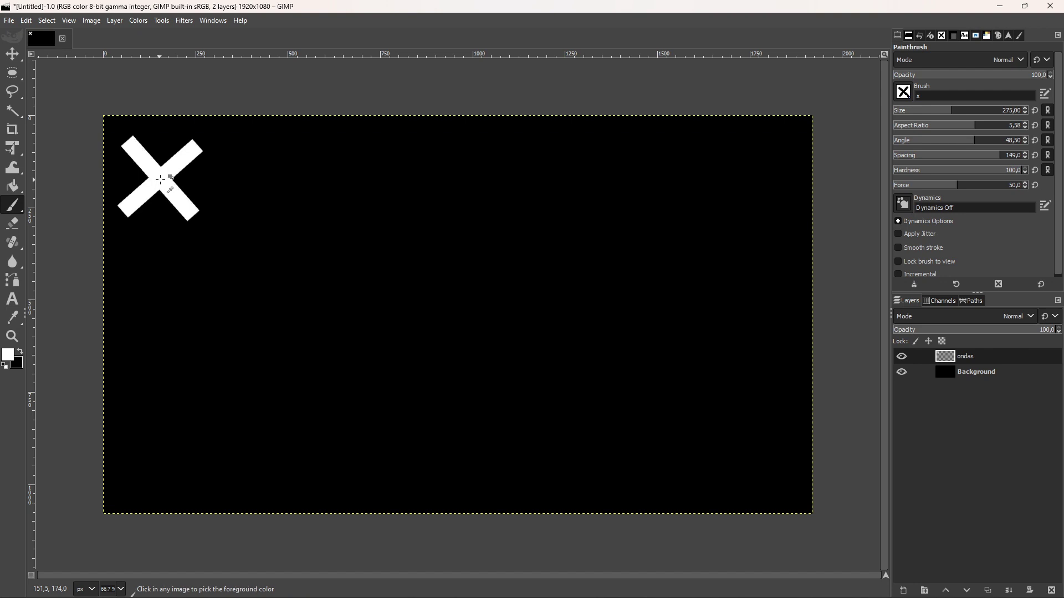
{"action": "left_click", "coordinate": [726, 177], "text": "shift"}
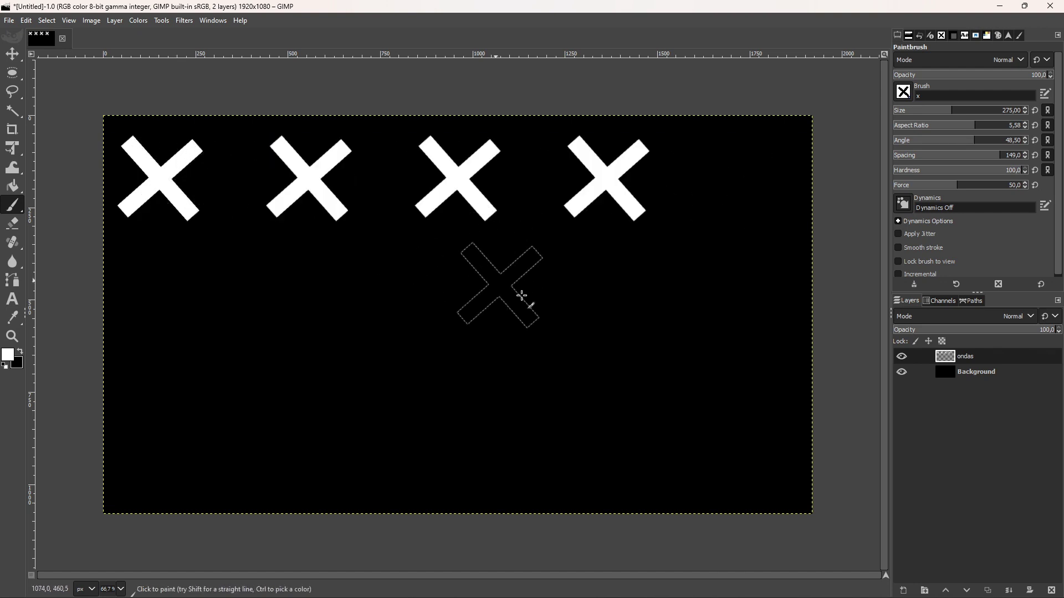
{"action": "left_click", "coordinate": [147, 468]}
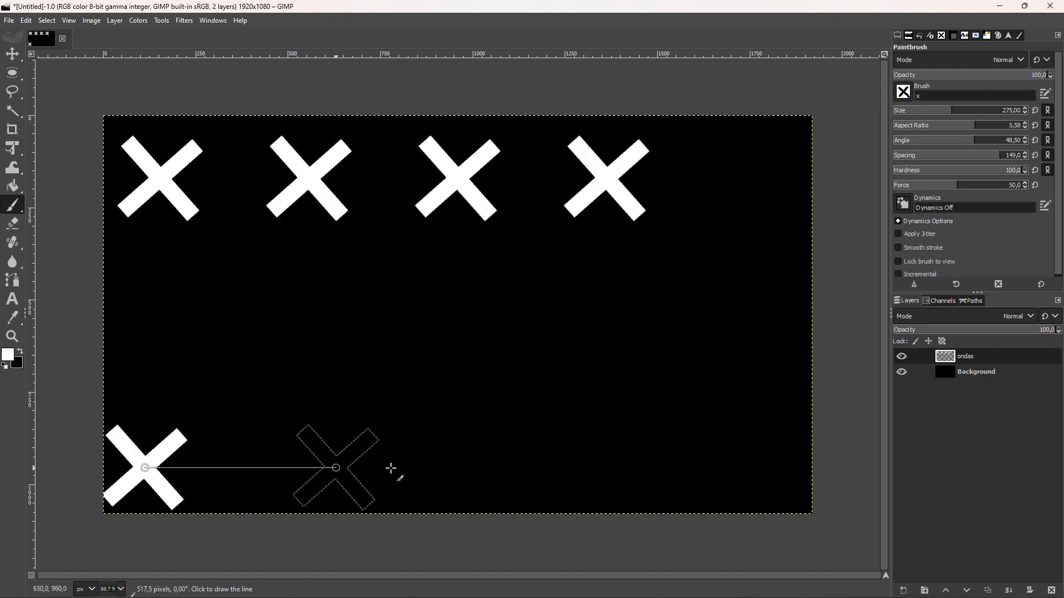
{"action": "left_click", "coordinate": [665, 468], "text": "shift"}
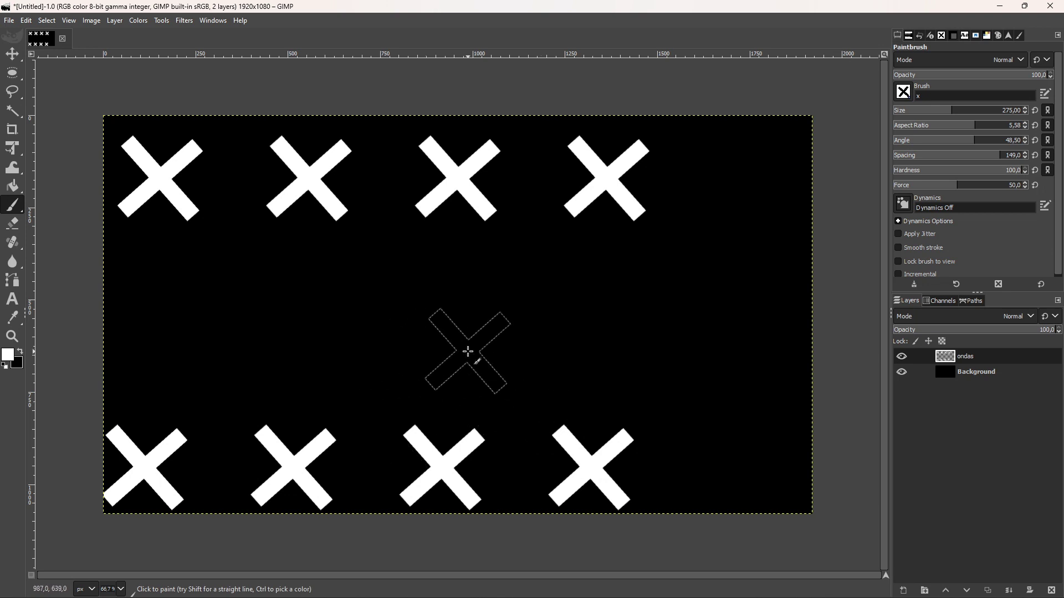
{"action": "left_click", "coordinate": [977, 372]}
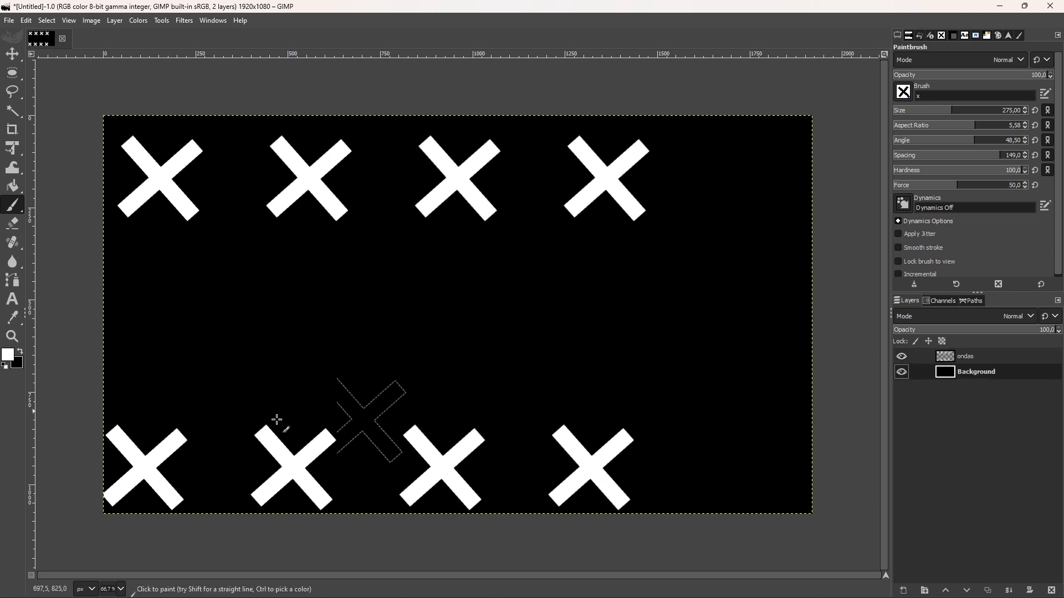
Set the background colour to yellow and fill the Background layer with it
{"action": "left_click", "coordinate": [18, 363]}
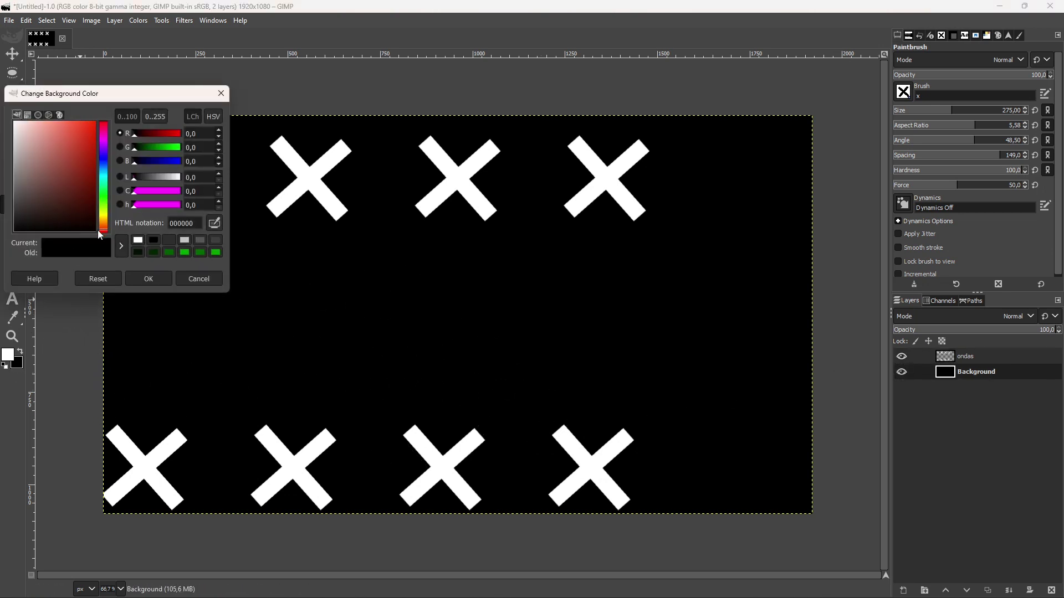
{"action": "left_click_drag", "start_coordinate": [99, 230], "coordinate": [102, 221]}
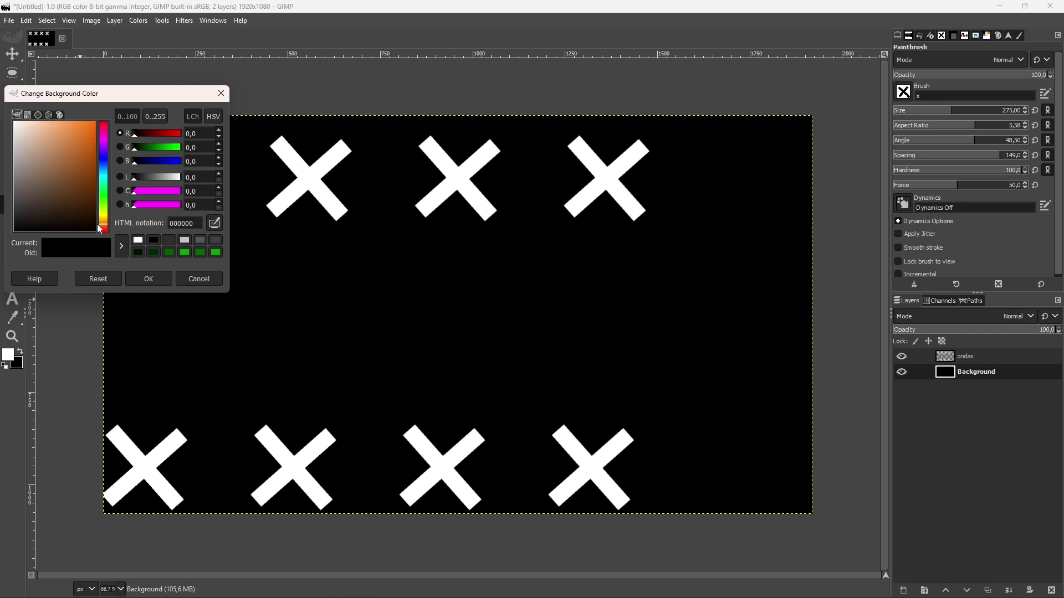
{"action": "left_click", "coordinate": [71, 142]}
{"action": "left_click", "coordinate": [105, 214]}
{"action": "left_click_drag", "start_coordinate": [106, 220], "coordinate": [105, 223]}
{"action": "left_click", "coordinate": [48, 116]}
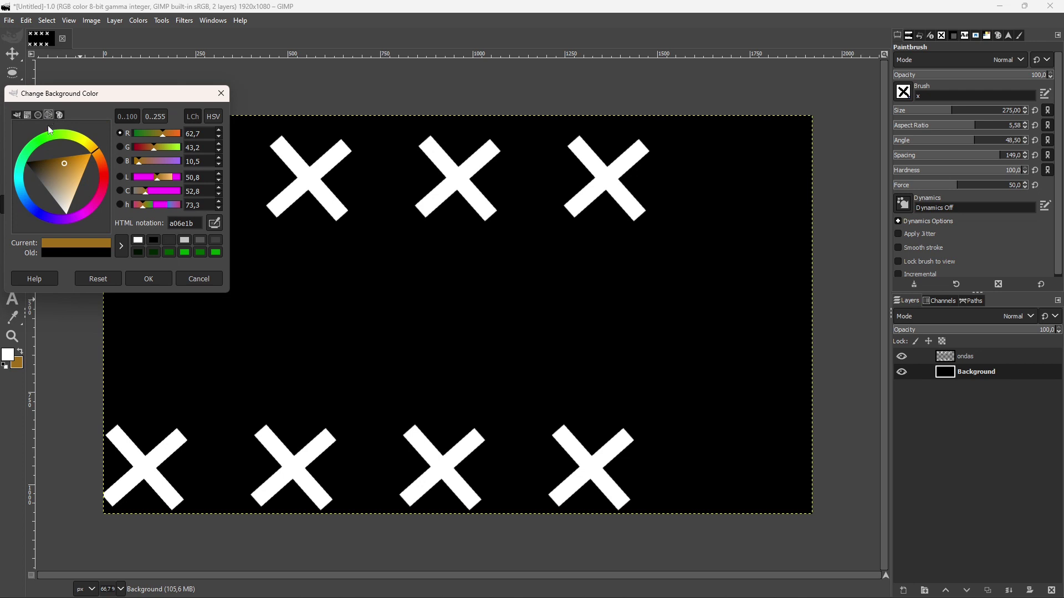
{"action": "left_click_drag", "start_coordinate": [99, 152], "coordinate": [96, 146]}
{"action": "left_click", "coordinate": [148, 278]}
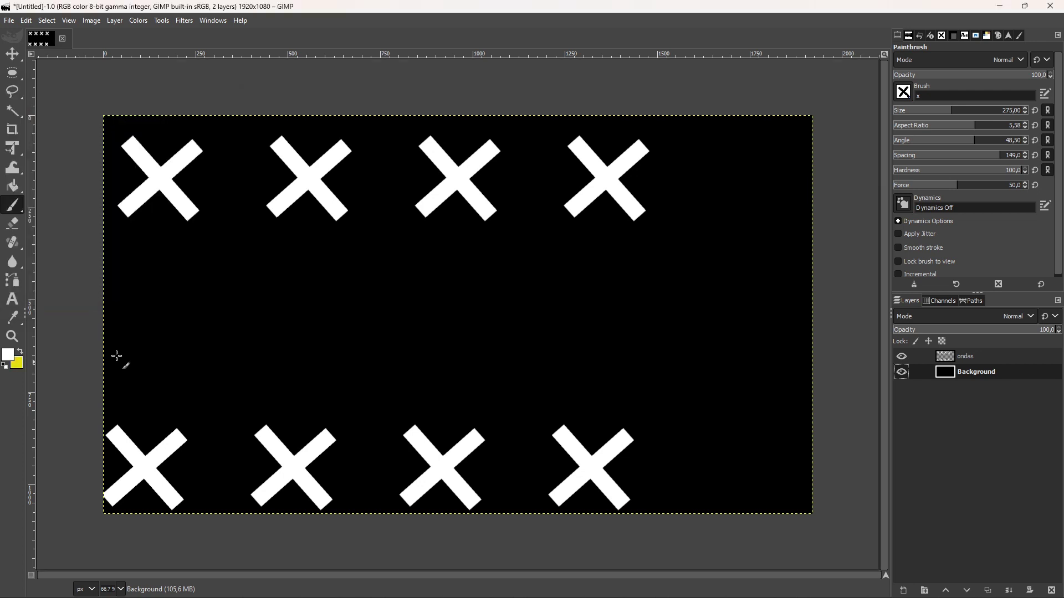
{"action": "key", "text": "ctrl+period"}
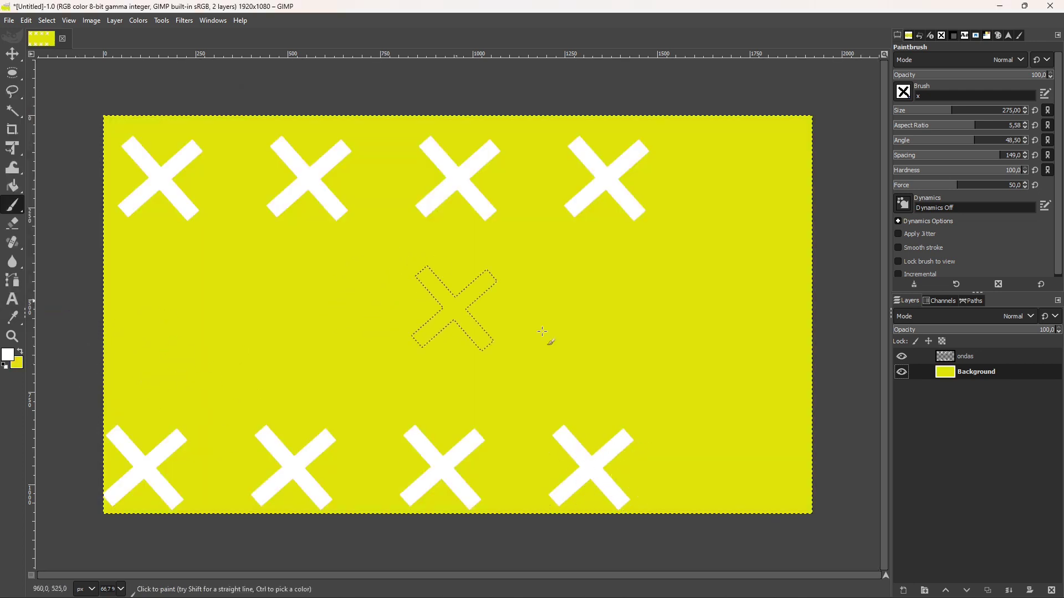
Clear the white X's from ondas and stamp one black X at the top-left corner
{"action": "left_click", "coordinate": [943, 360]}
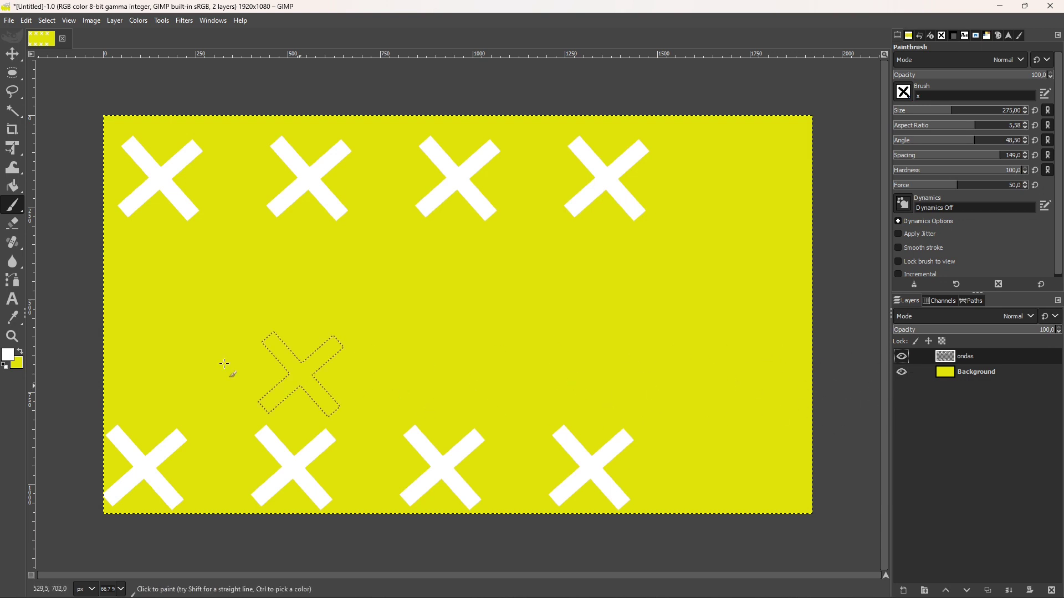
{"action": "key", "text": "Delete"}
{"action": "left_click", "coordinate": [8, 355]}
{"action": "left_click", "coordinate": [142, 288]}
{"action": "left_click", "coordinate": [138, 160]}
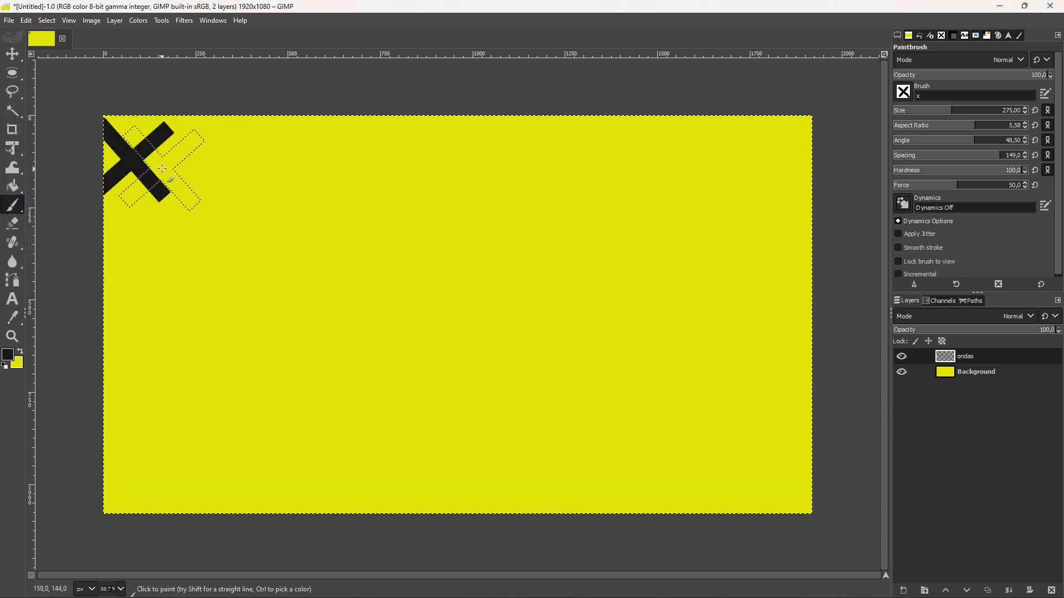
Stamp rows of black X's along the top and bottom and scatter more across the canvas
{"action": "left_click", "coordinate": [535, 160], "text": "shift"}
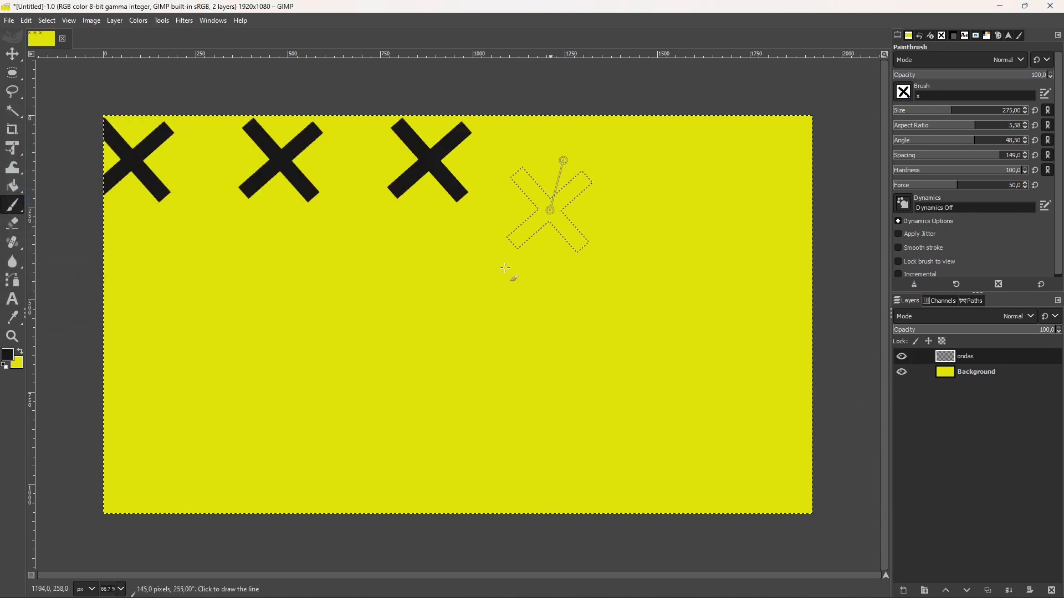
{"action": "left_click", "coordinate": [131, 466]}
{"action": "left_click", "coordinate": [578, 466], "text": "shift"}
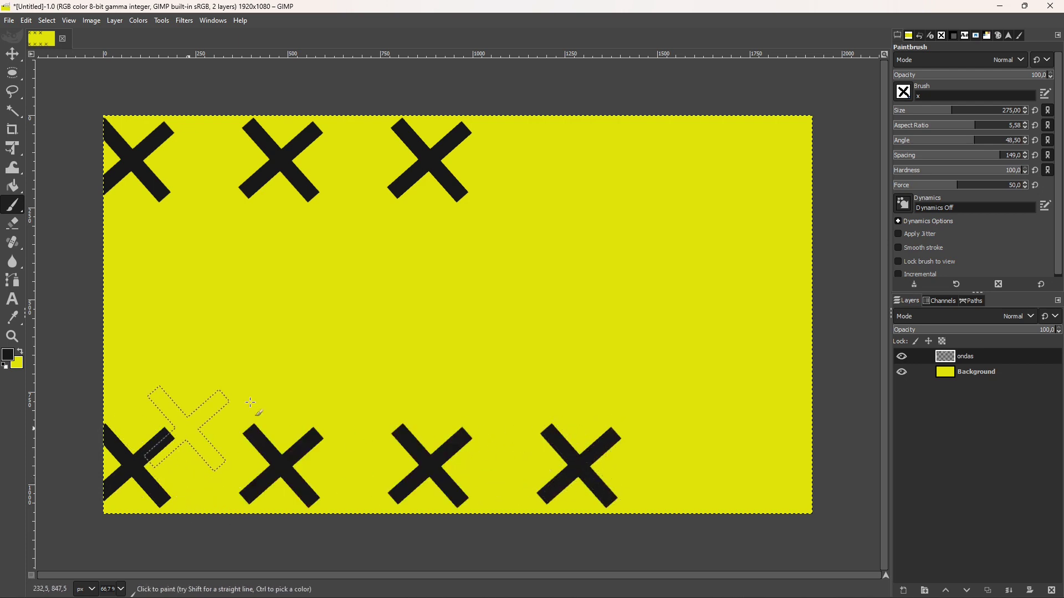
{"action": "mouse_move", "coordinate": [12, 186]}
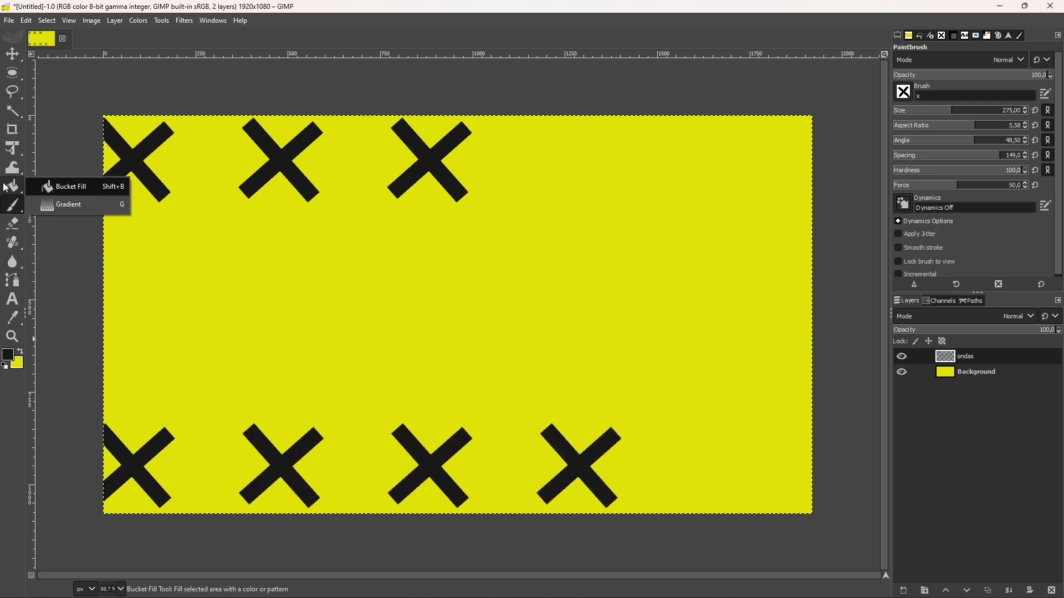
{"action": "left_click_drag", "start_coordinate": [586, 225], "coordinate": [725, 516]}
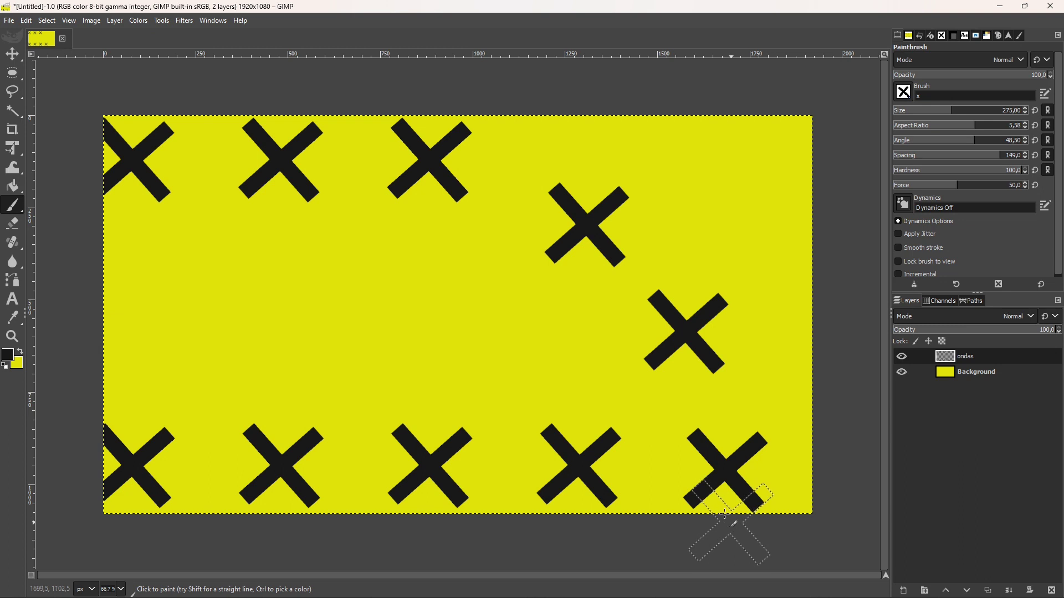
{"action": "left_click_drag", "start_coordinate": [524, 322], "coordinate": [94, 297]}
{"action": "left_click", "coordinate": [629, 143]}
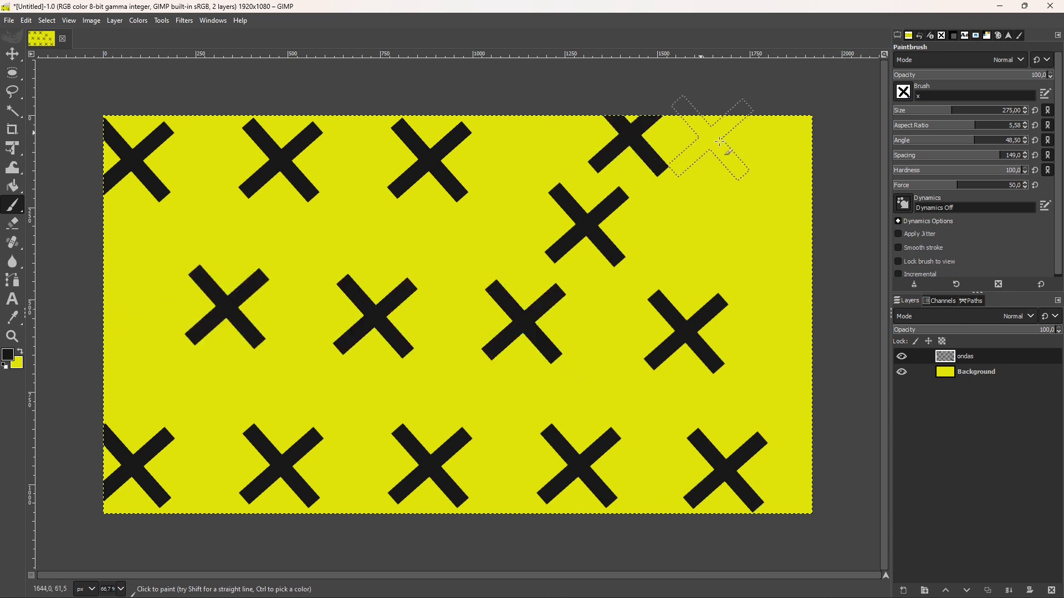
{"action": "left_click_drag", "start_coordinate": [719, 141], "coordinate": [513, 411]}
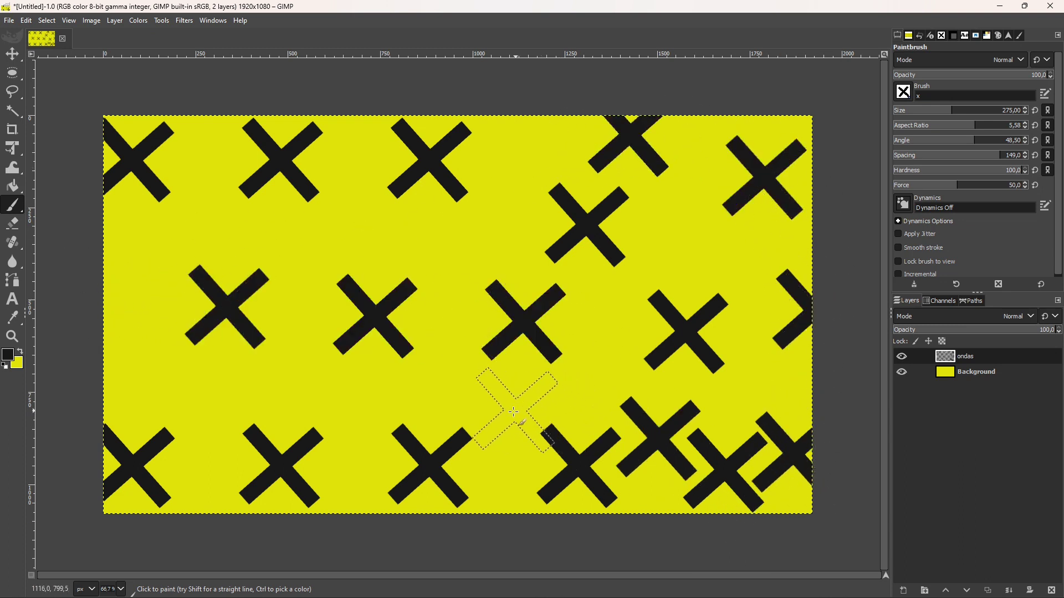
Fill the lower, left and centre areas of the canvas with more black X stamps
{"action": "left_click", "coordinate": [506, 438]}
{"action": "left_click", "coordinate": [357, 434]}
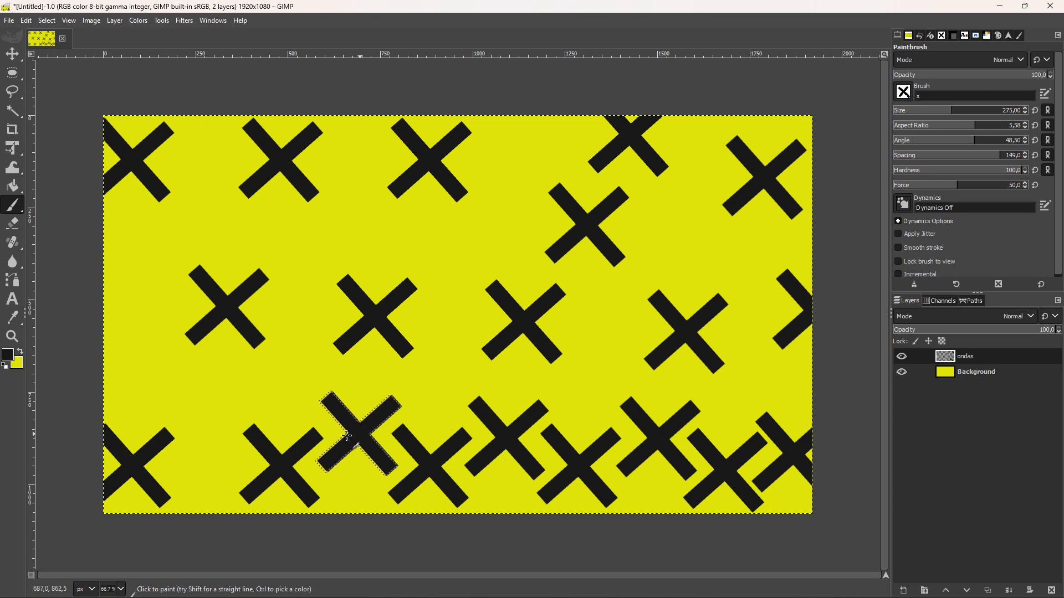
{"action": "left_click", "coordinate": [211, 430]}
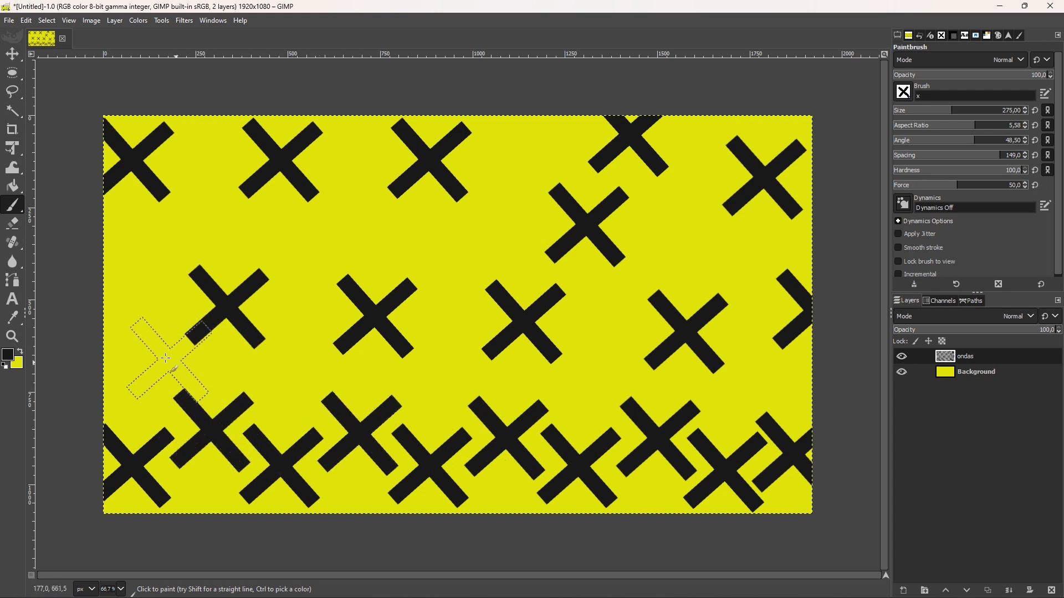
{"action": "left_click", "coordinate": [157, 332]}
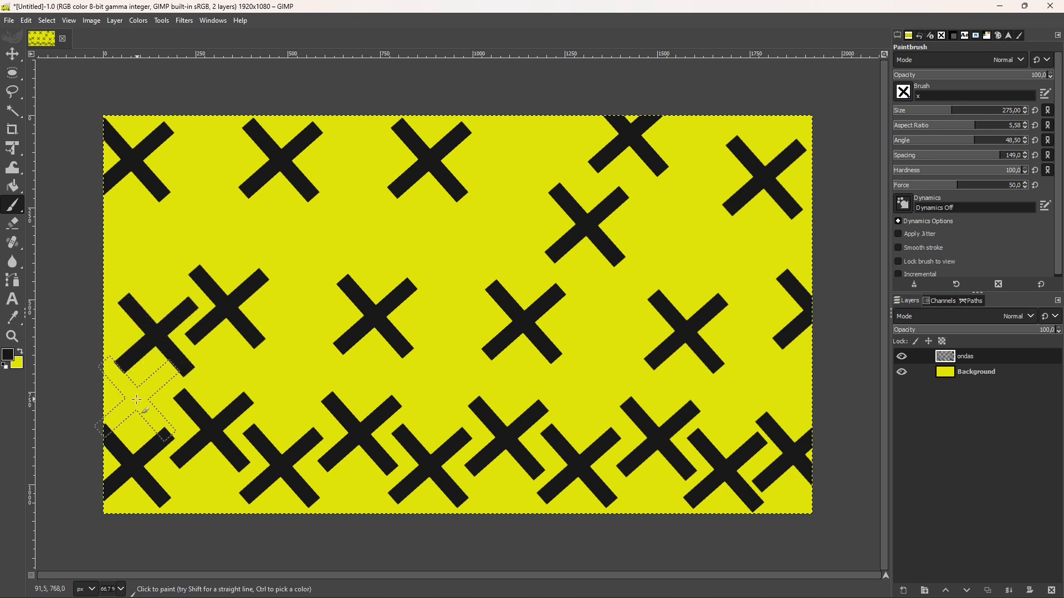
{"action": "left_click", "coordinate": [131, 259]}
{"action": "left_click", "coordinate": [257, 237]}
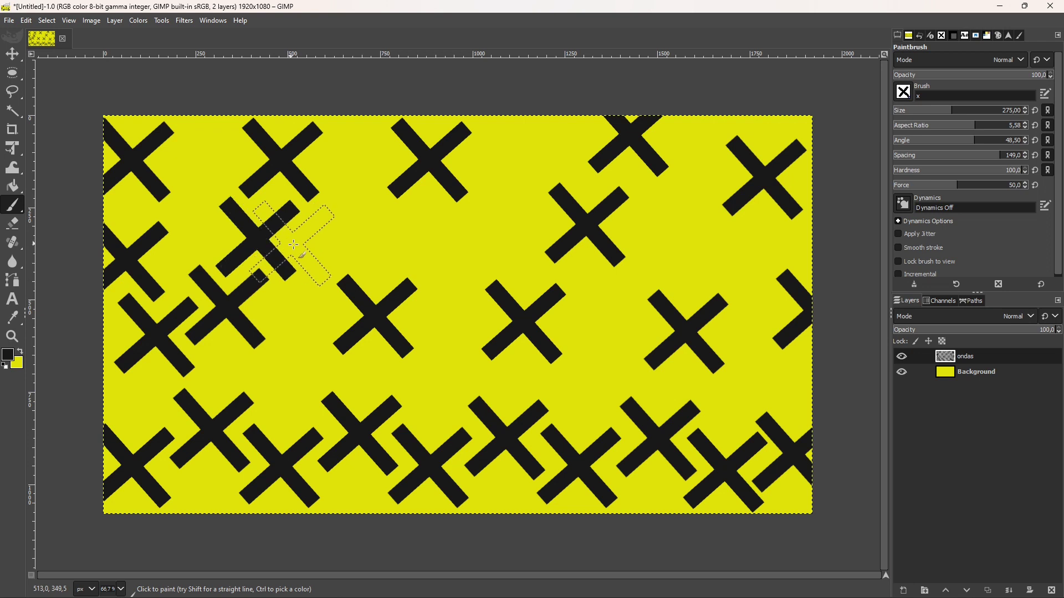
{"action": "left_click", "coordinate": [307, 343]}
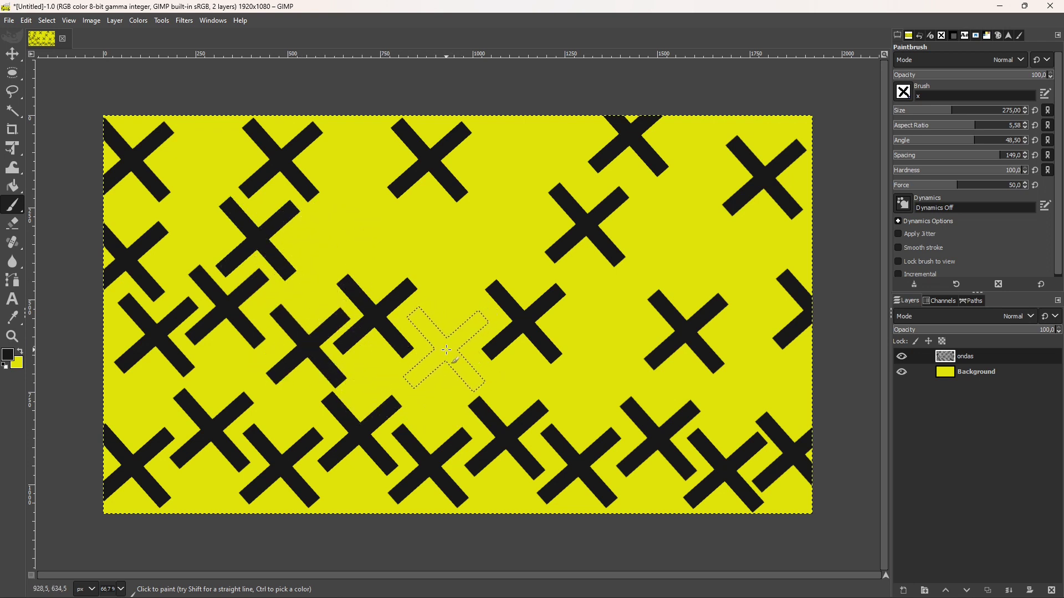
{"action": "left_click", "coordinate": [446, 351]}
{"action": "left_click", "coordinate": [587, 350]}
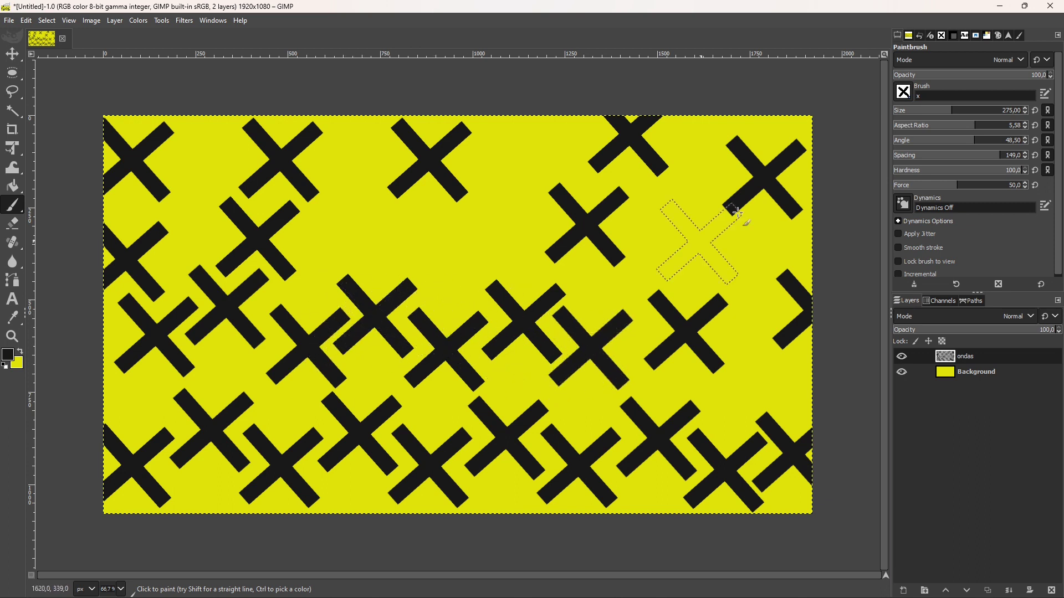
Add black X's at the upper right and right edge, then raise brush Spikes from 4 to 6
{"action": "left_click", "coordinate": [1020, 36]}
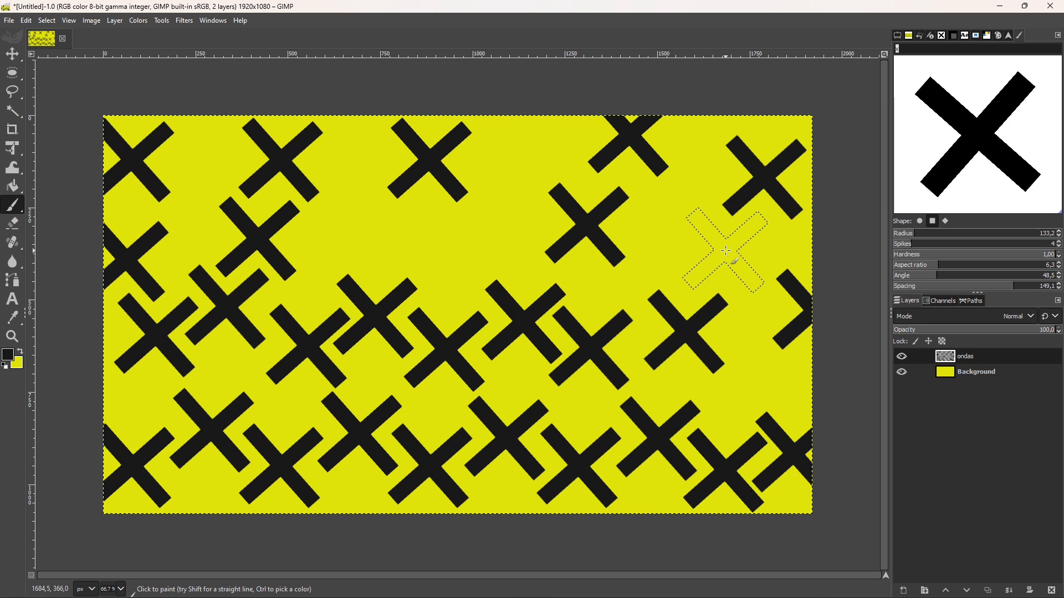
{"action": "left_click", "coordinate": [735, 247]}
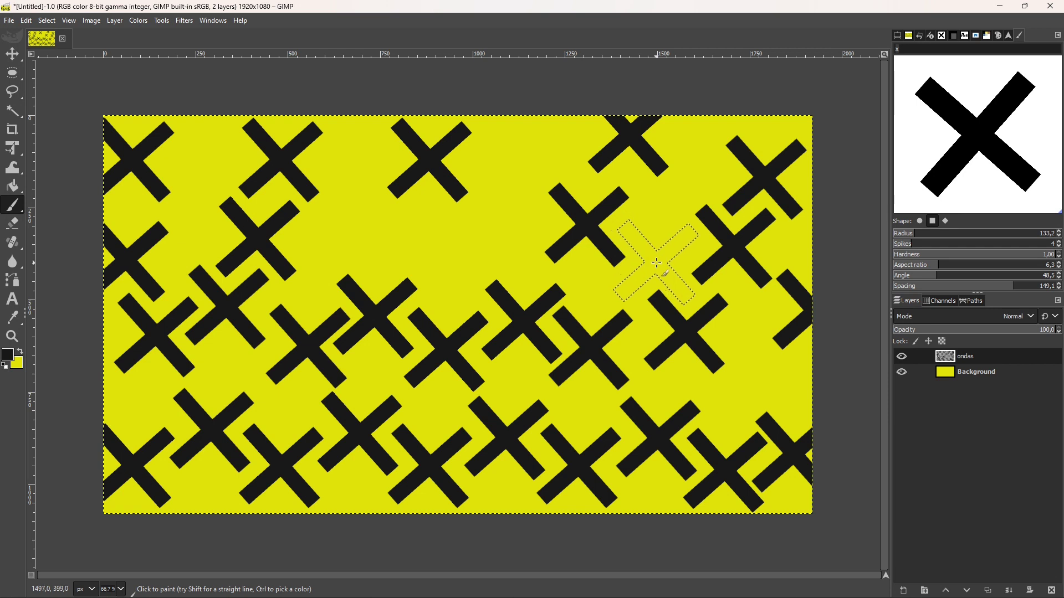
{"action": "left_click", "coordinate": [659, 266]}
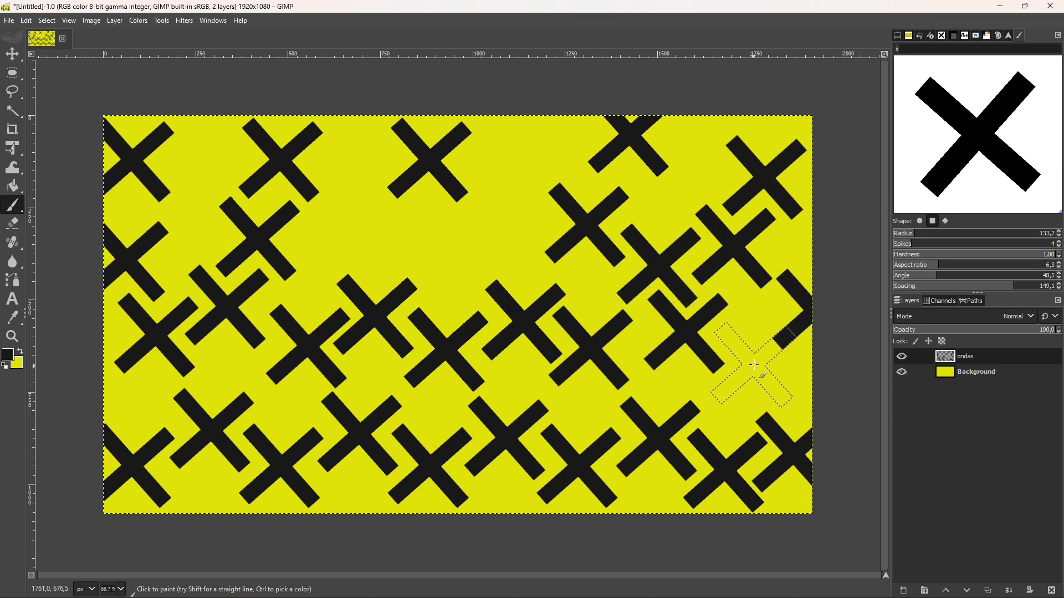
{"action": "left_click", "coordinate": [766, 387]}
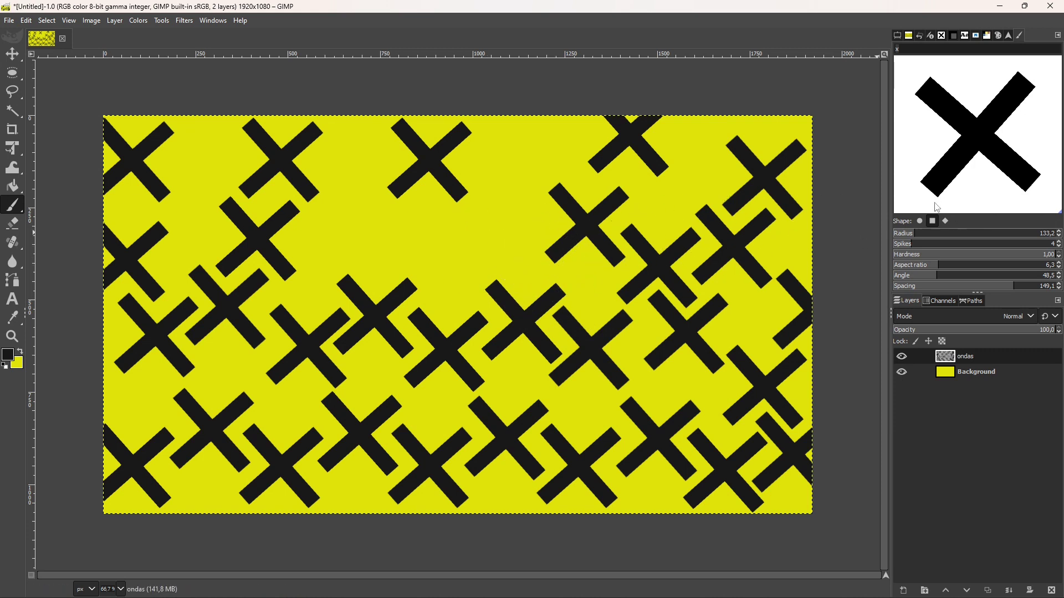
{"action": "mouse_move", "coordinate": [913, 251]}
{"action": "left_mouse_down"}
{"action": "mouse_move", "coordinate": [938, 251]}
{"action": "mouse_move", "coordinate": [928, 251]}
{"action": "left_mouse_up"}
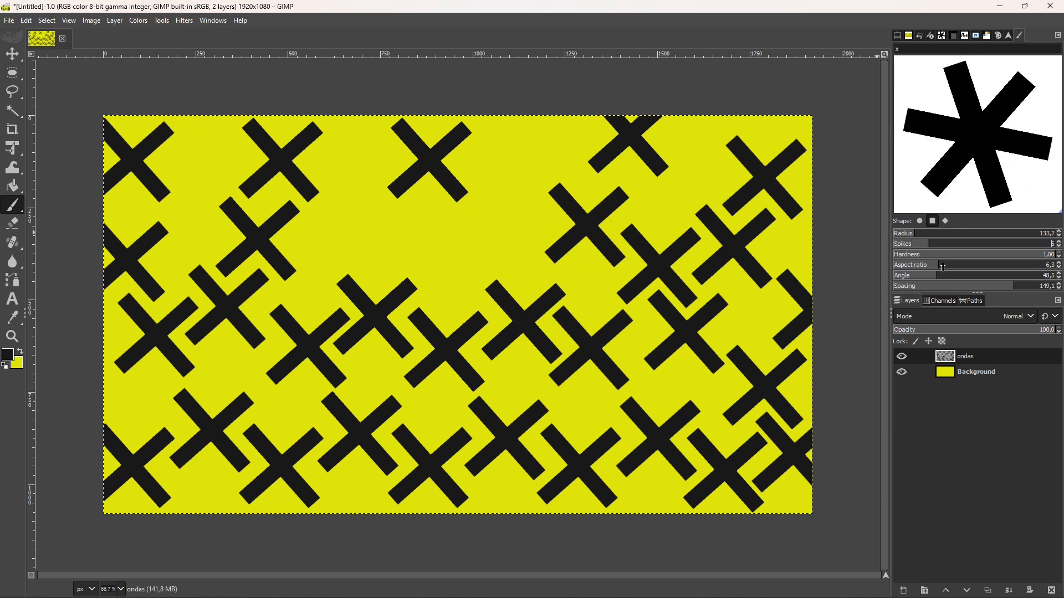
Lower brush Hardness to 0.22 and stamp two soft six-spike stars in the upper middle
{"action": "left_click_drag", "start_coordinate": [947, 255], "coordinate": [929, 254]}
{"action": "left_click", "coordinate": [487, 229]}
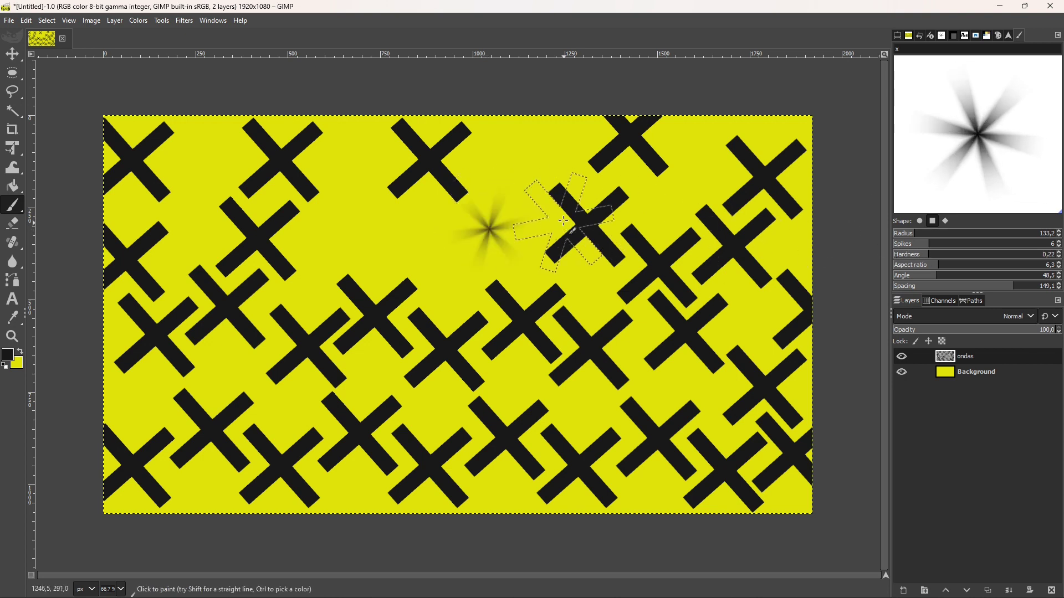
{"action": "left_click", "coordinate": [370, 237]}
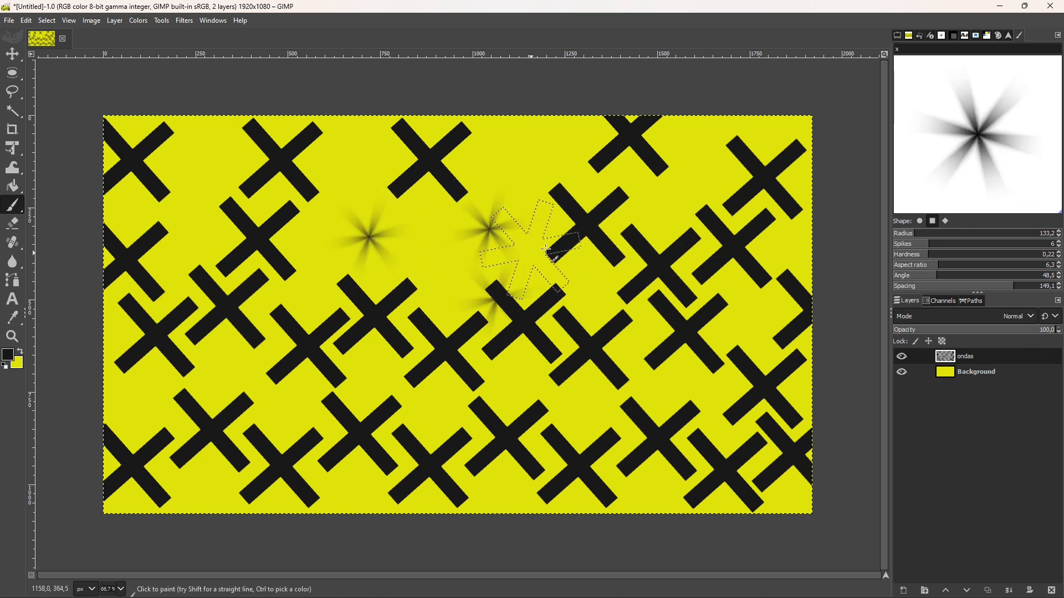